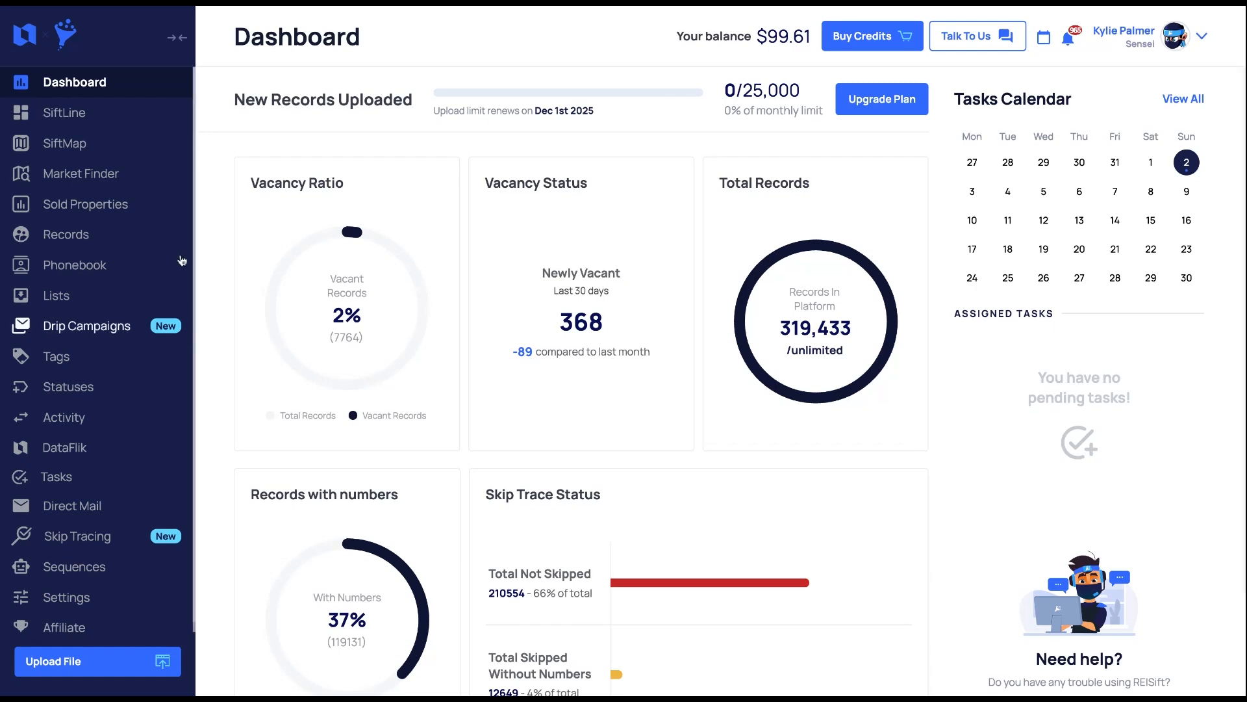
# - Open a property from Records and mark its fourth phone number as correct
pyautogui.click(65, 234)
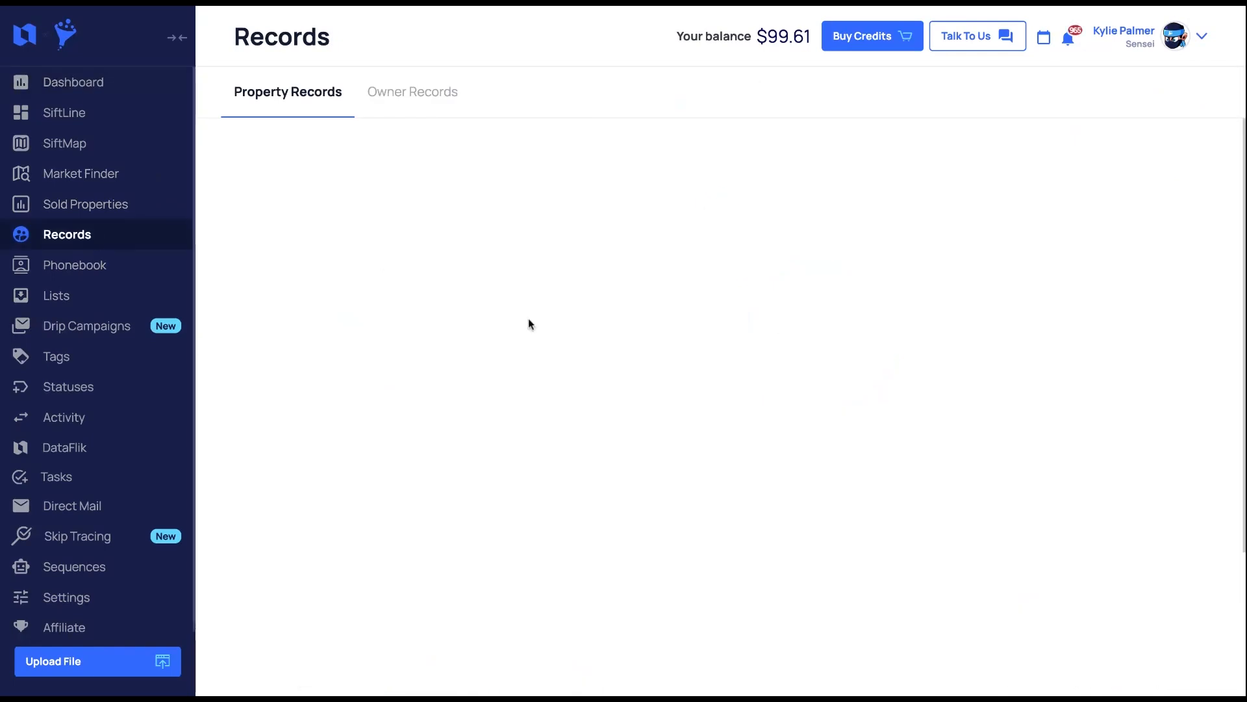
pyautogui.click(719, 255)
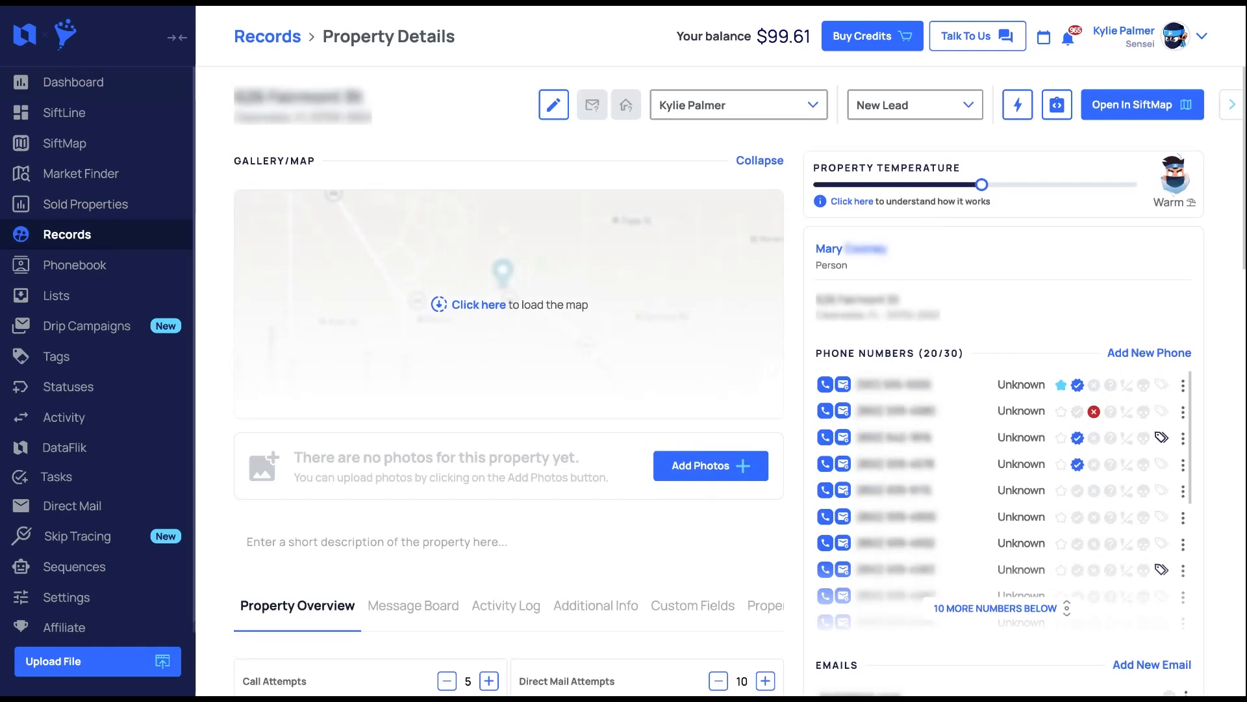
pyautogui.click(1078, 464)
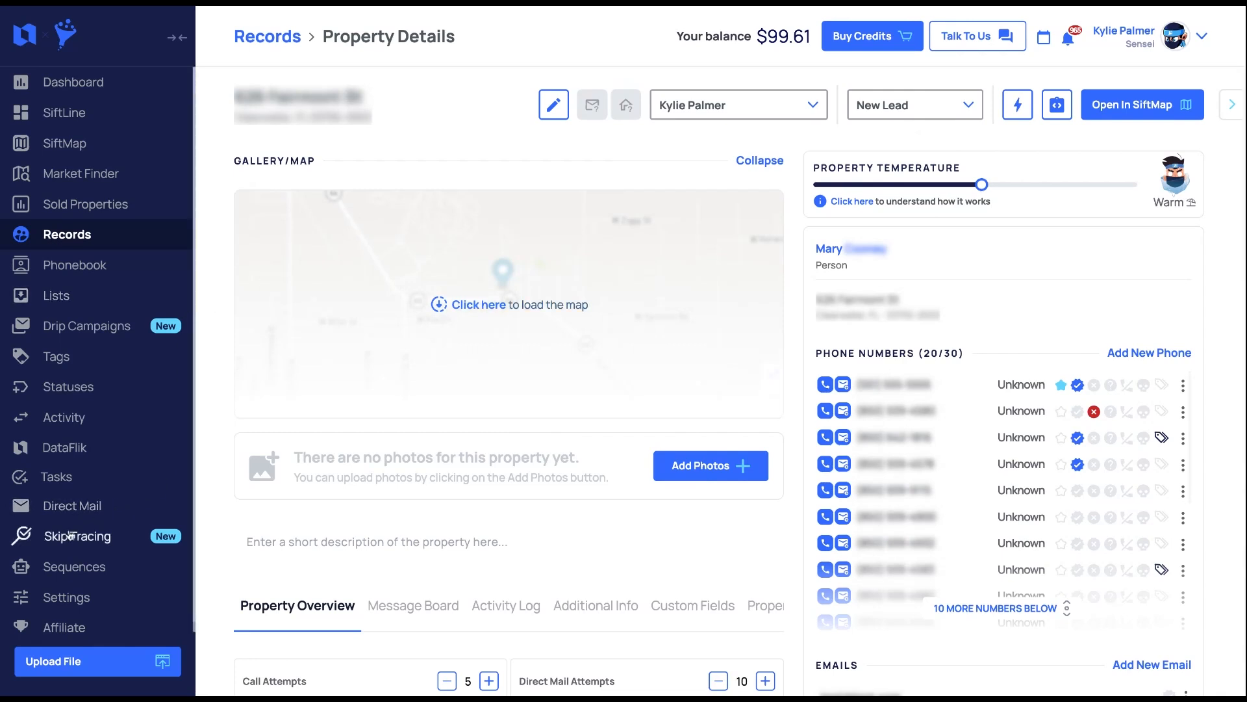
# - Open Call New Lead from page 2 of the Lead Management sequences folder
pyautogui.click(73, 575)
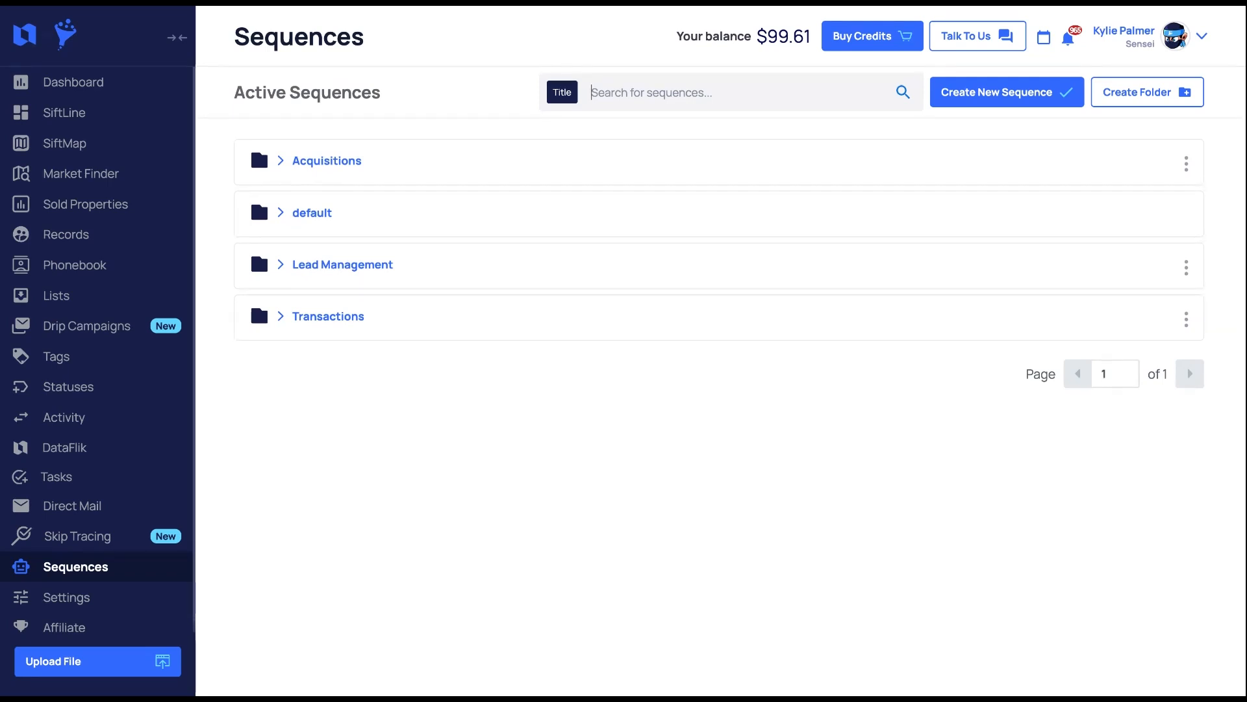
pyautogui.click(362, 268)
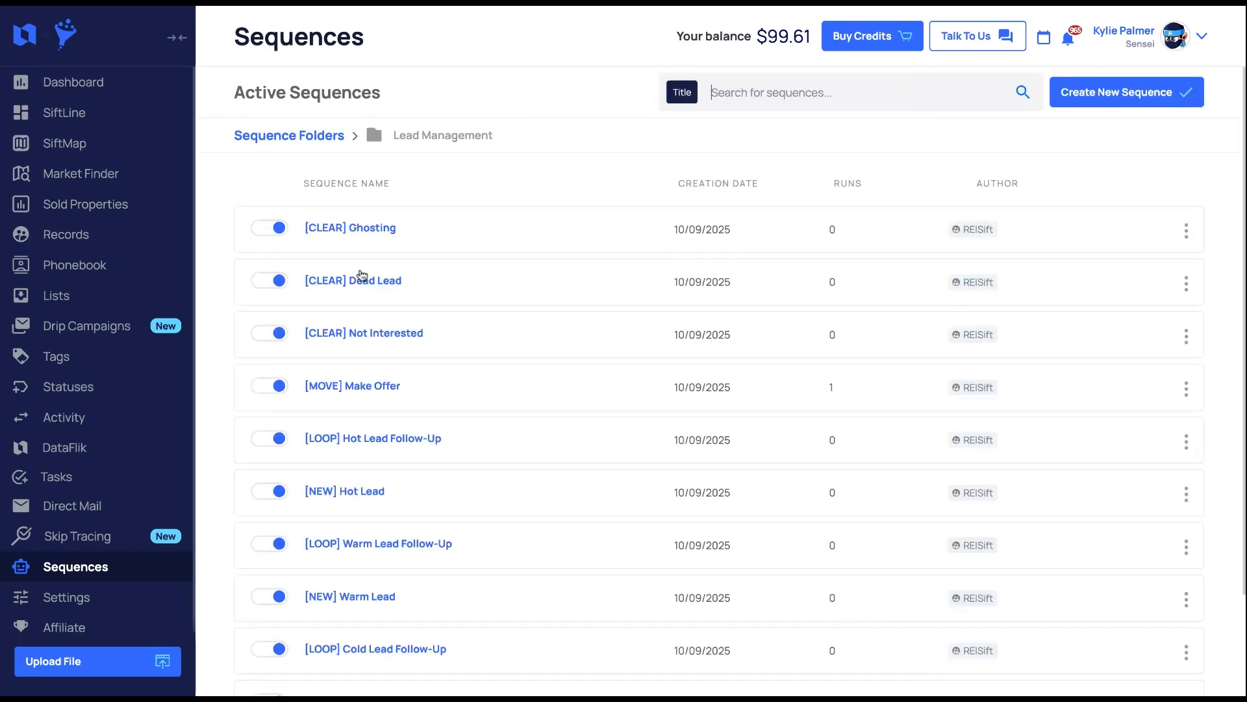
pyautogui.scroll(-2, 595, 306)
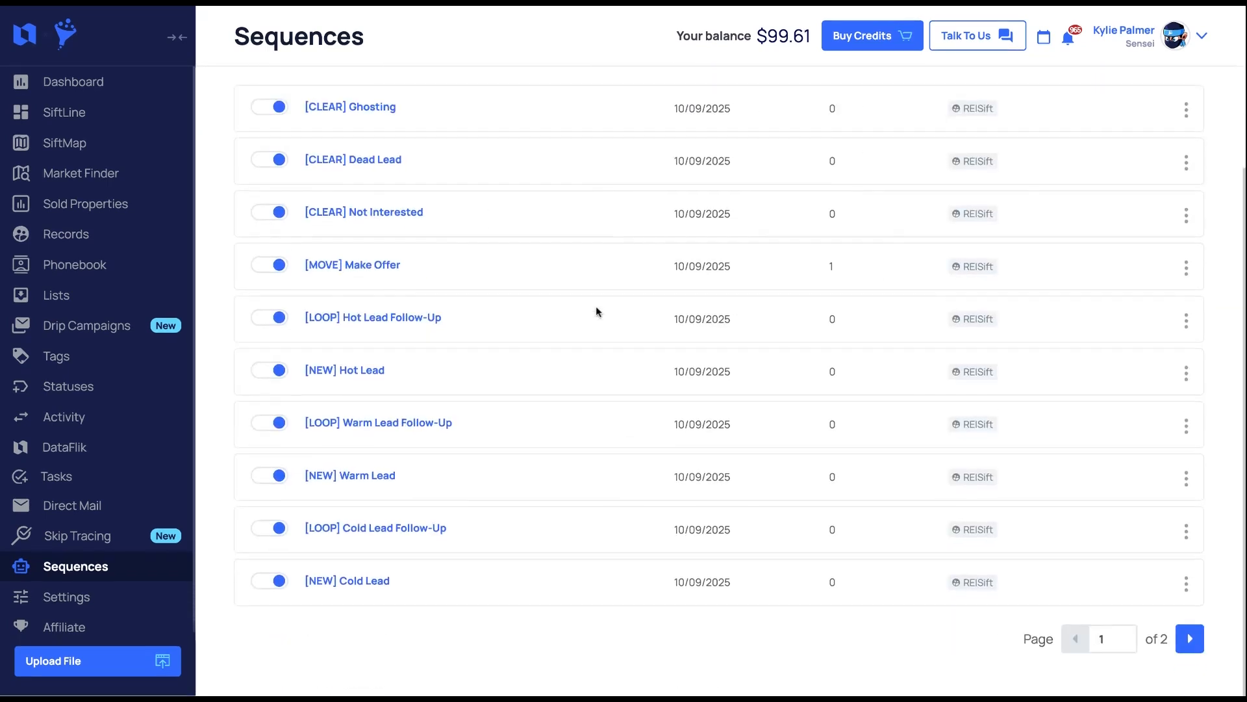
pyautogui.click(1189, 638)
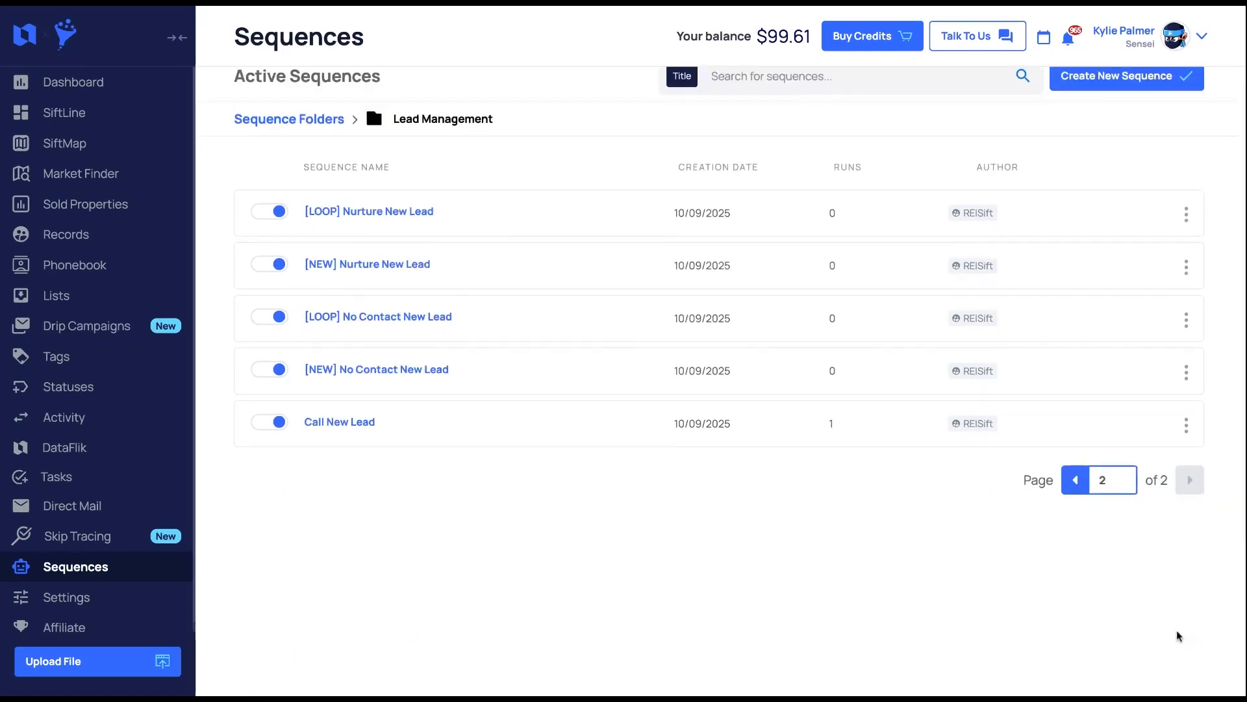
pyautogui.click(366, 423)
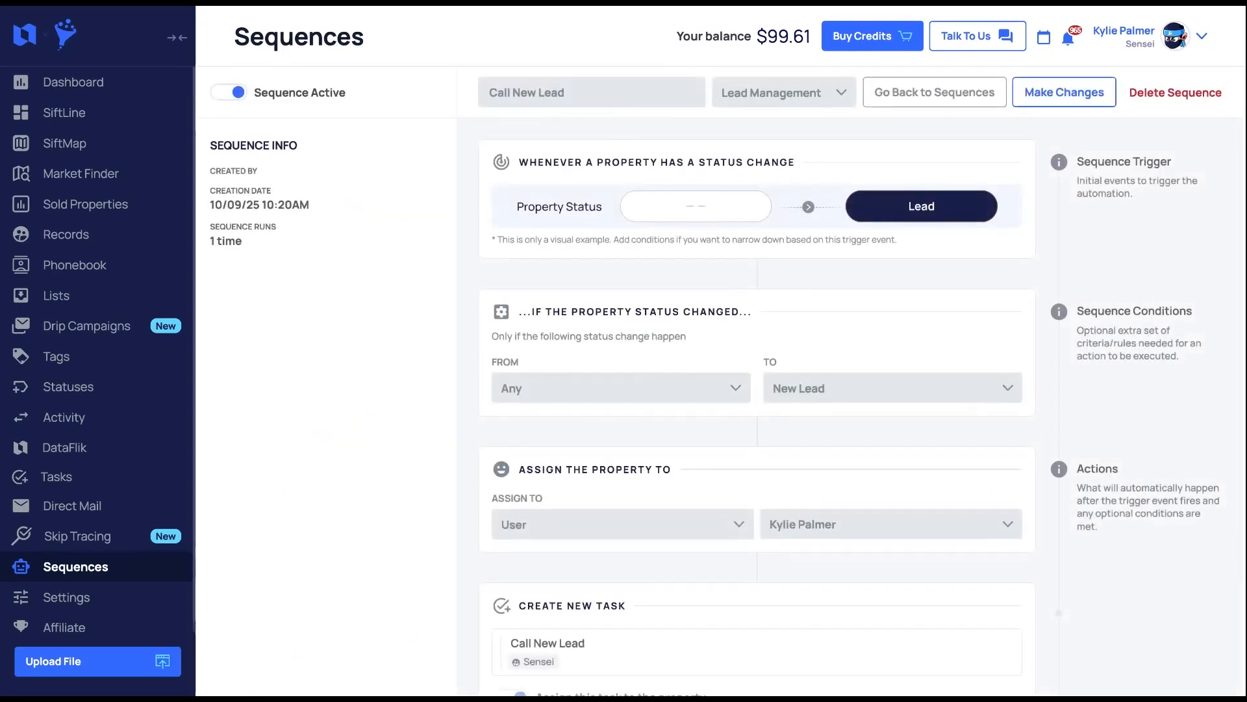
# - Make the sequence editable and add a new Send SMS action step
pyautogui.click(1064, 91)
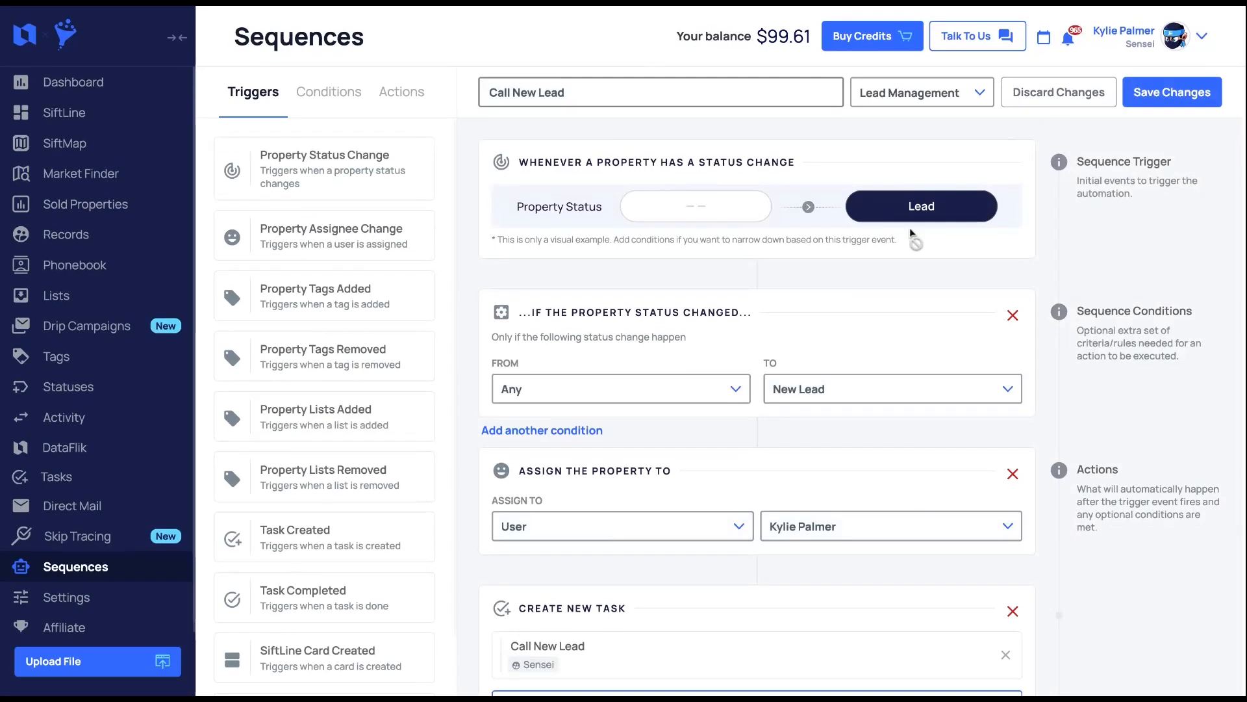
pyautogui.scroll(-1, 835, 324)
pyautogui.scroll(-5, 835, 325)
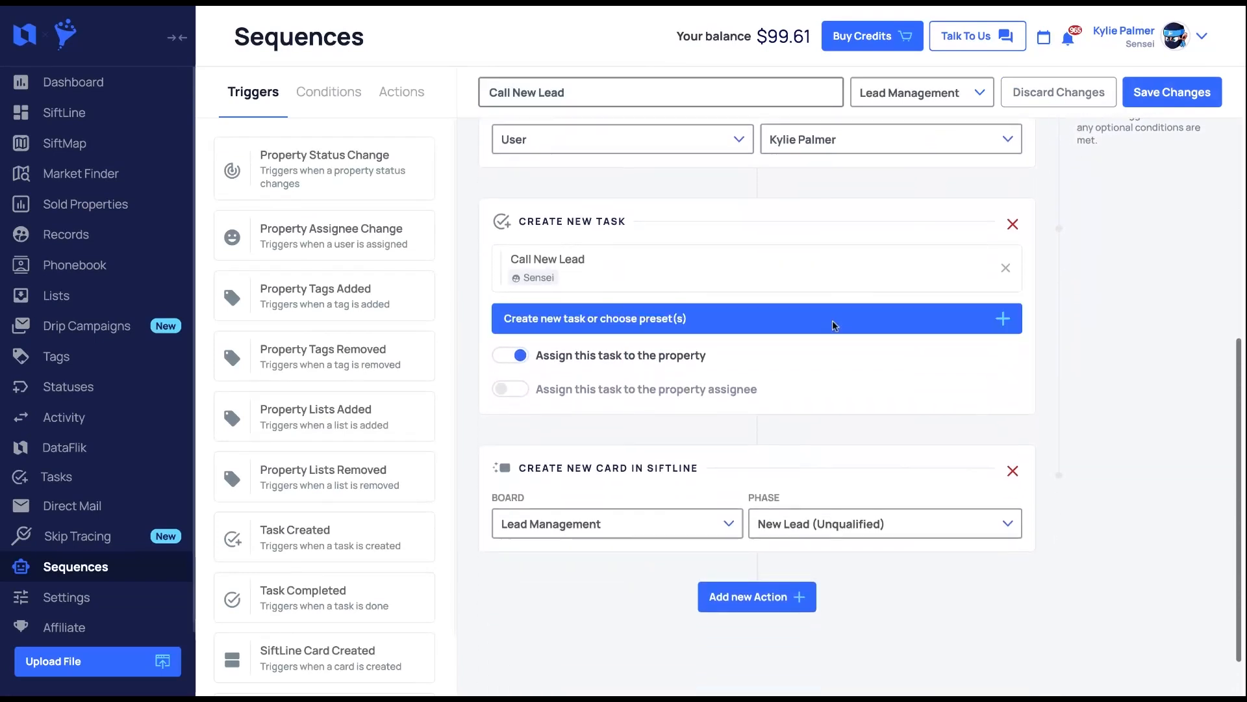
pyautogui.click(754, 581)
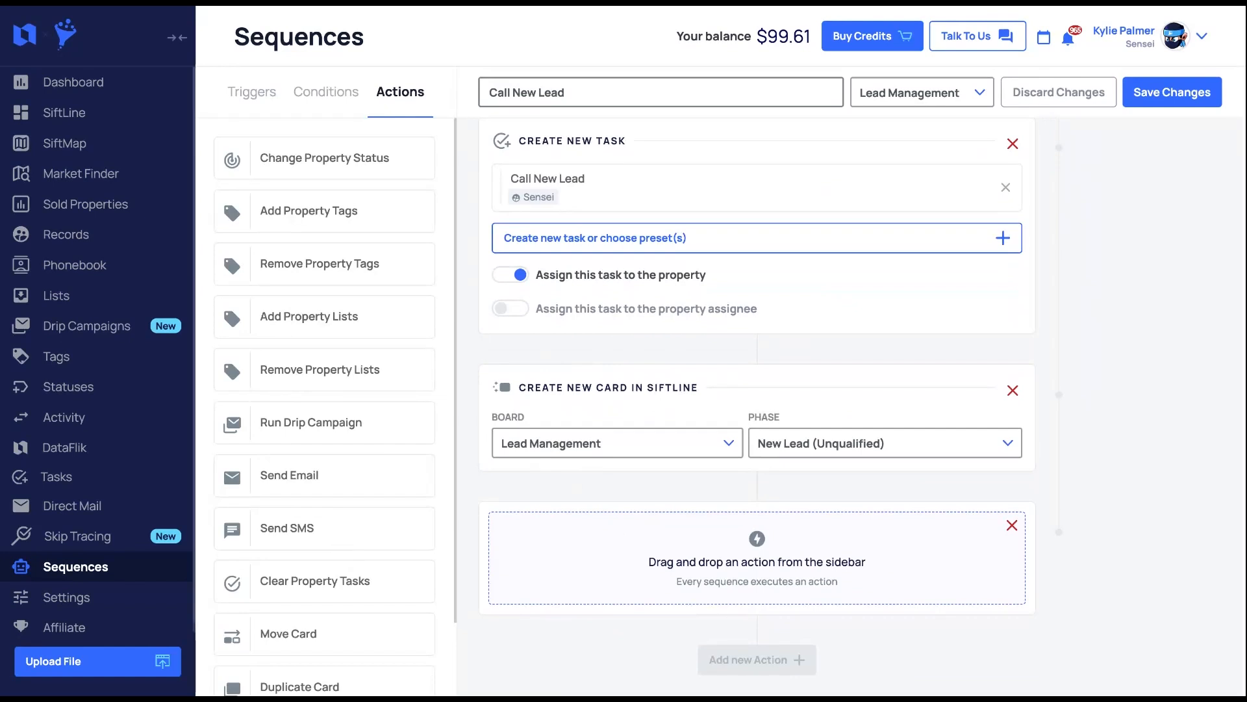
pyautogui.moveTo(289, 527); pyautogui.dragTo(618, 521)
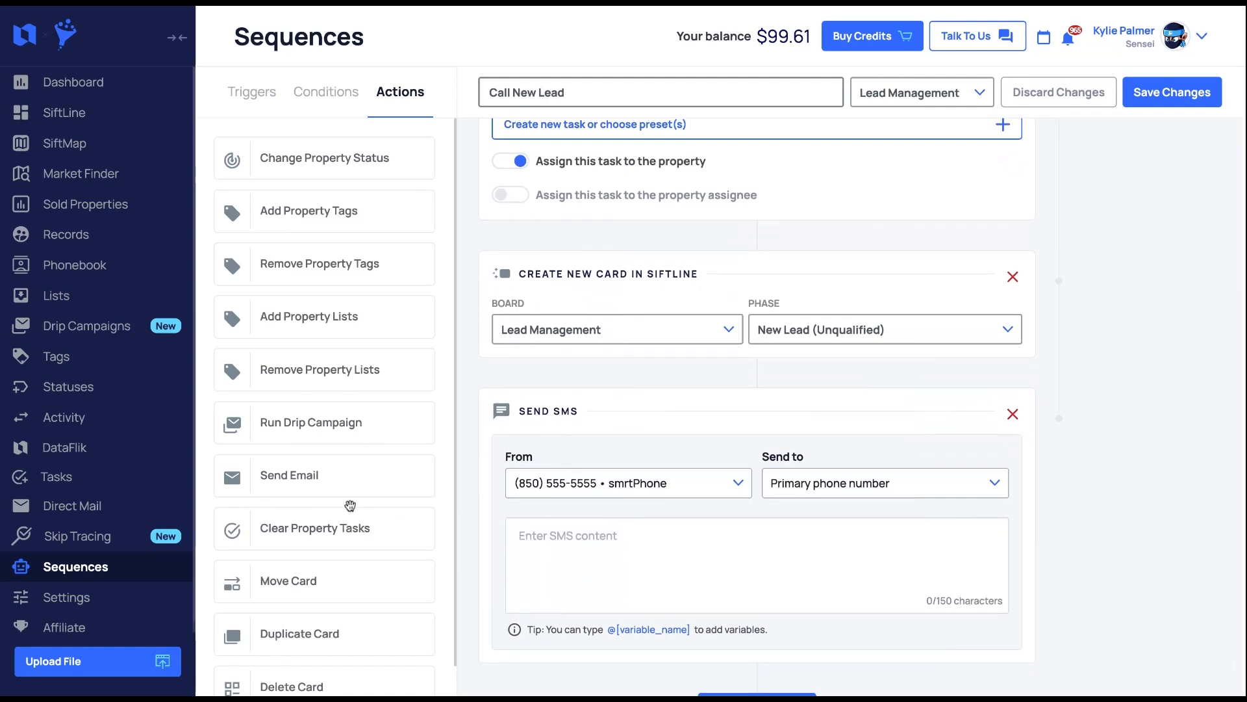
# - Set the SMS recipient to the primary phone number
pyautogui.scroll(-1, 688, 524)
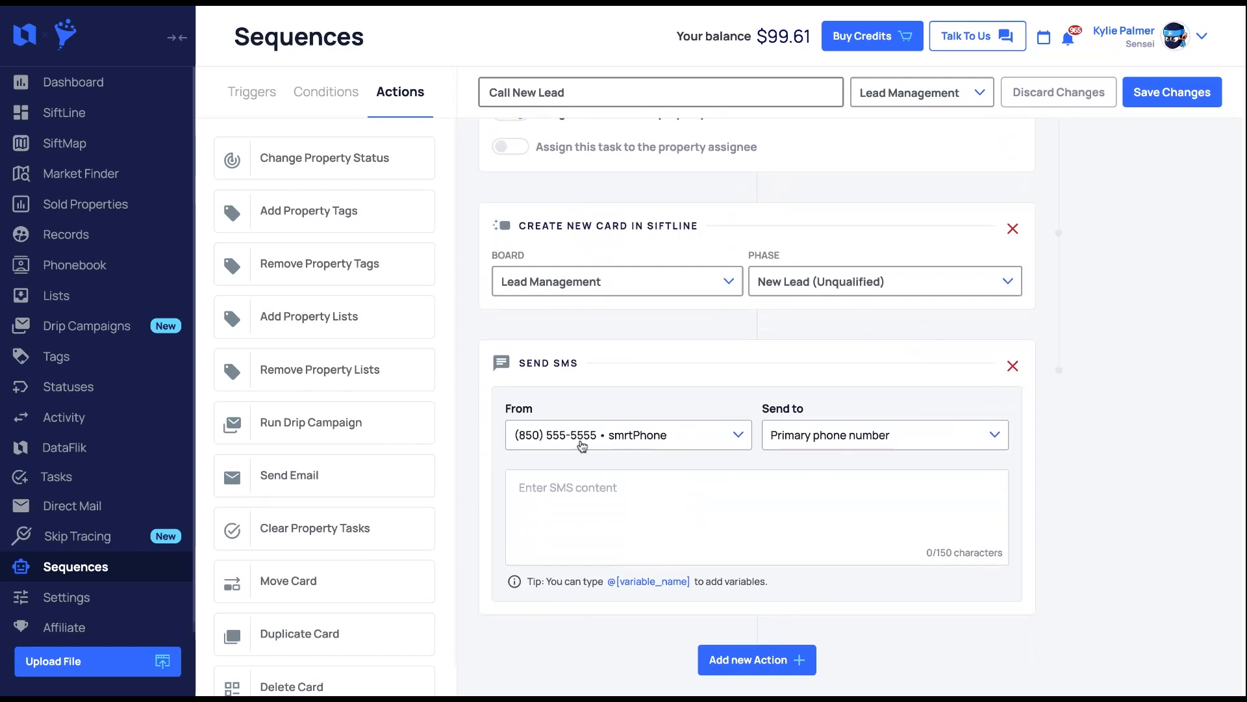
pyautogui.click(985, 439)
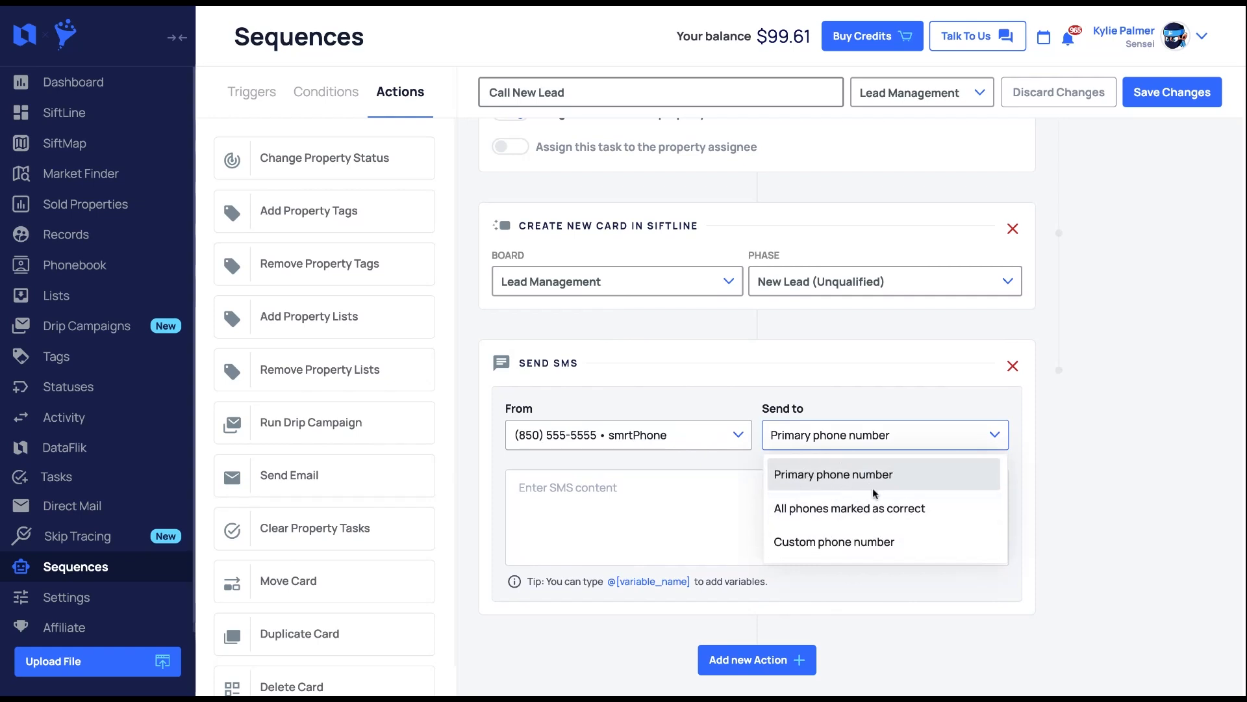
pyautogui.moveTo(775, 475); pyautogui.dragTo(932, 484)
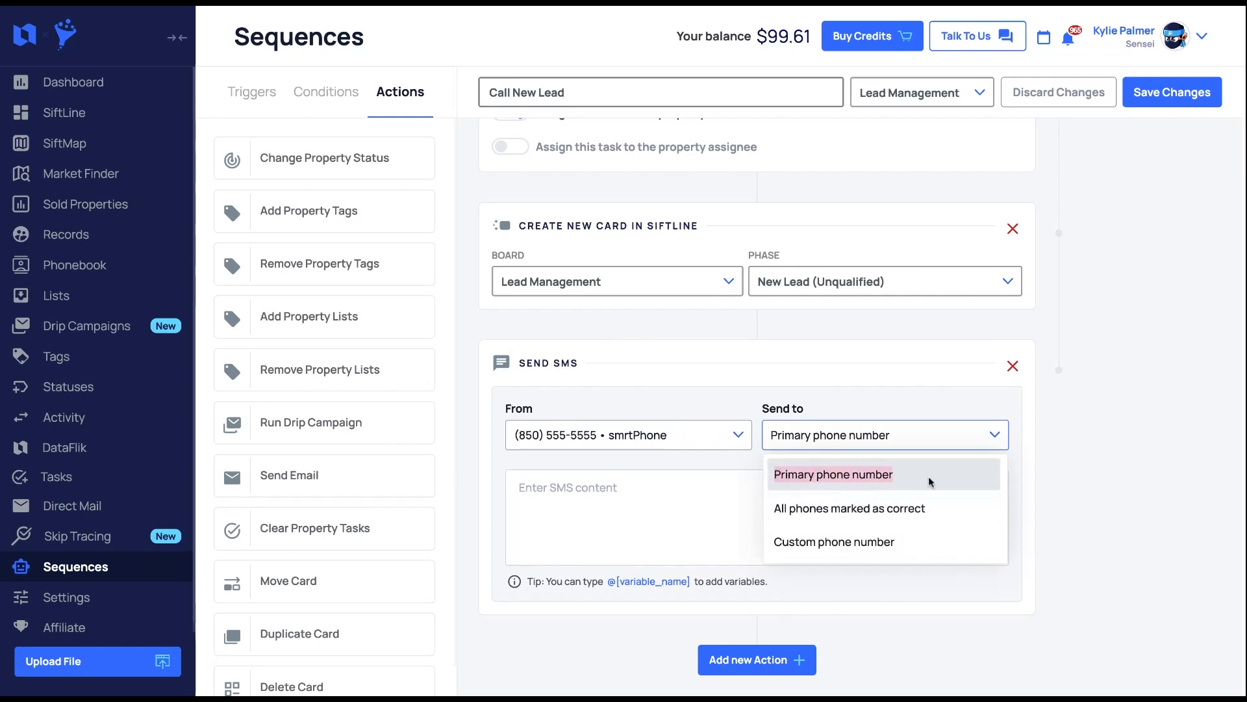
pyautogui.click(790, 505)
pyautogui.click(915, 437)
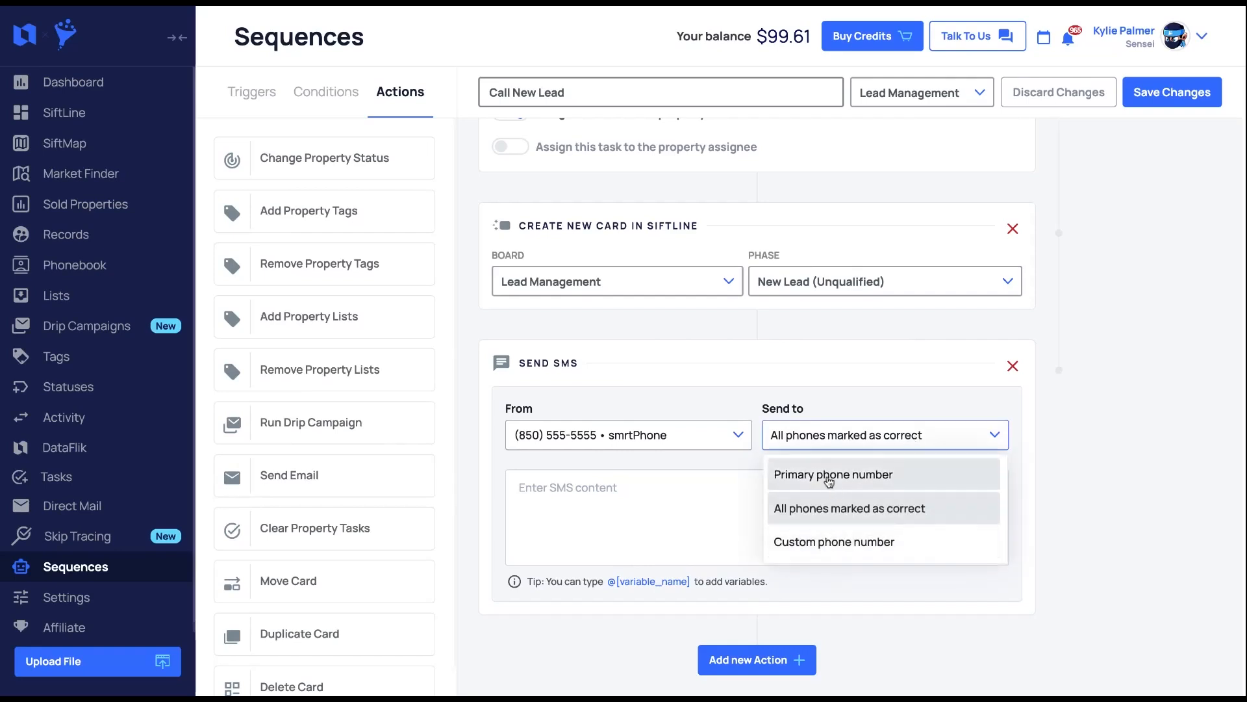
pyautogui.click(829, 478)
pyautogui.click(824, 478)
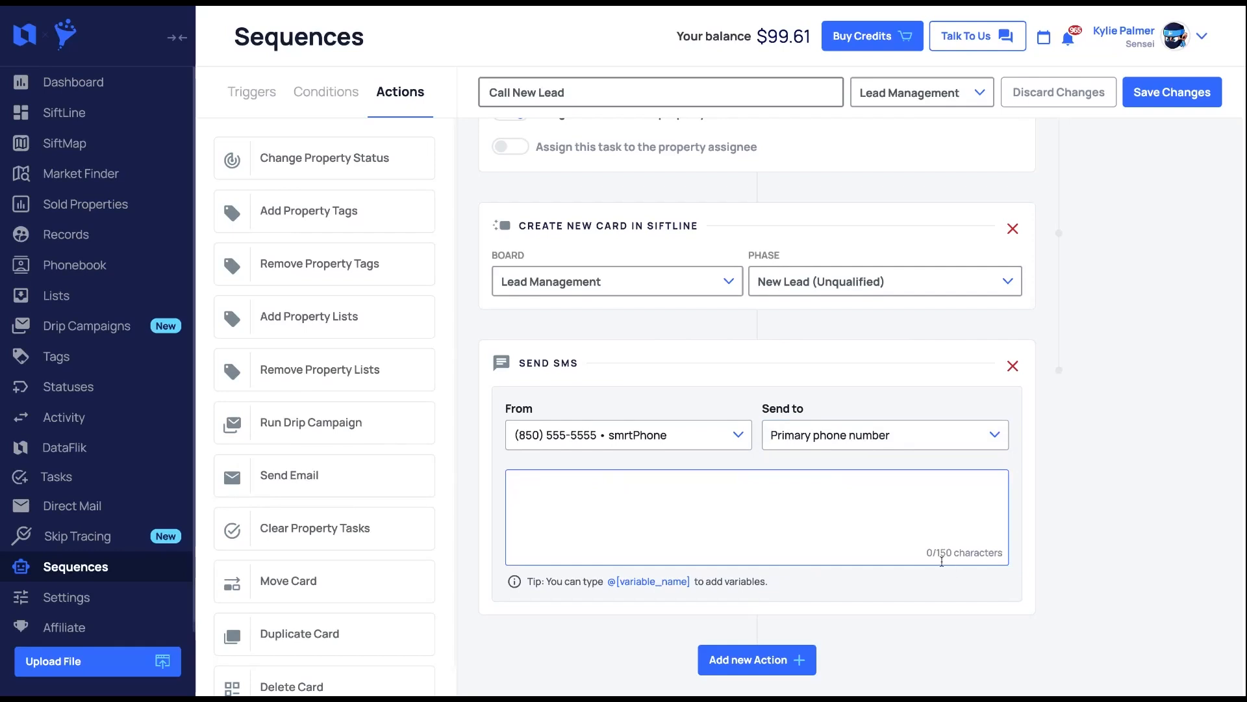
pyautogui.moveTo(970, 554); pyautogui.dragTo(929, 556)
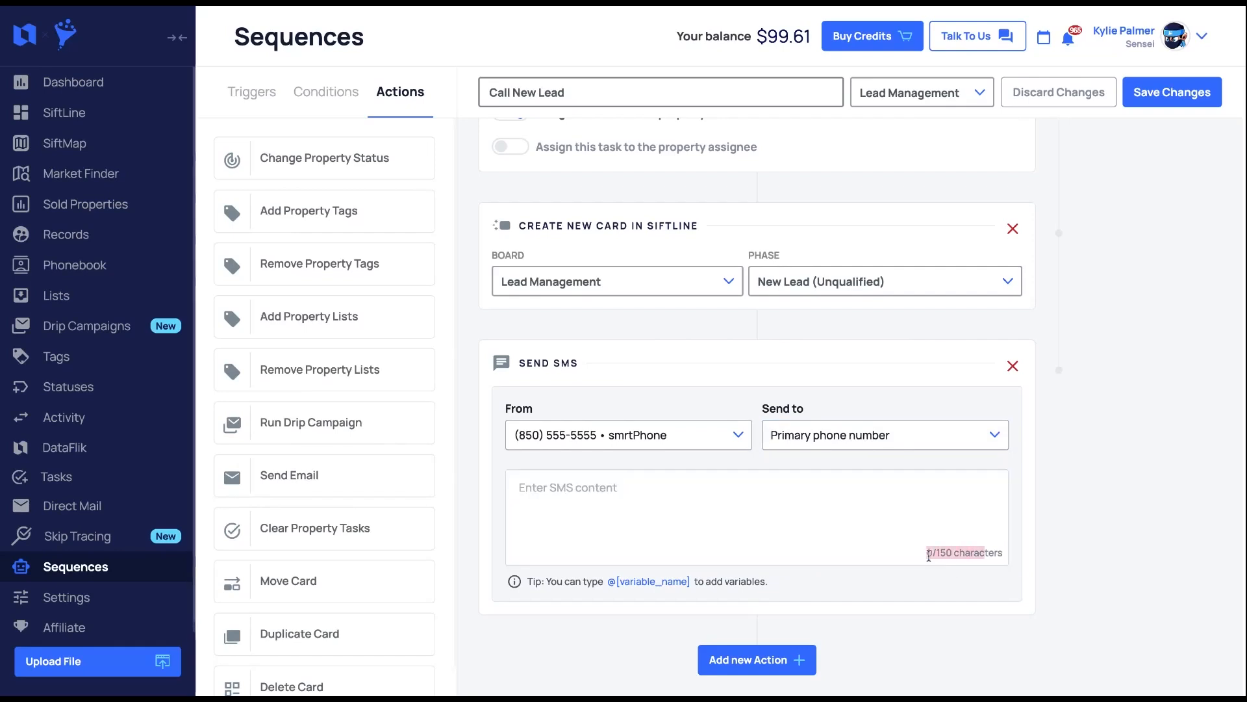
pyautogui.click(929, 555)
pyautogui.click(653, 497)
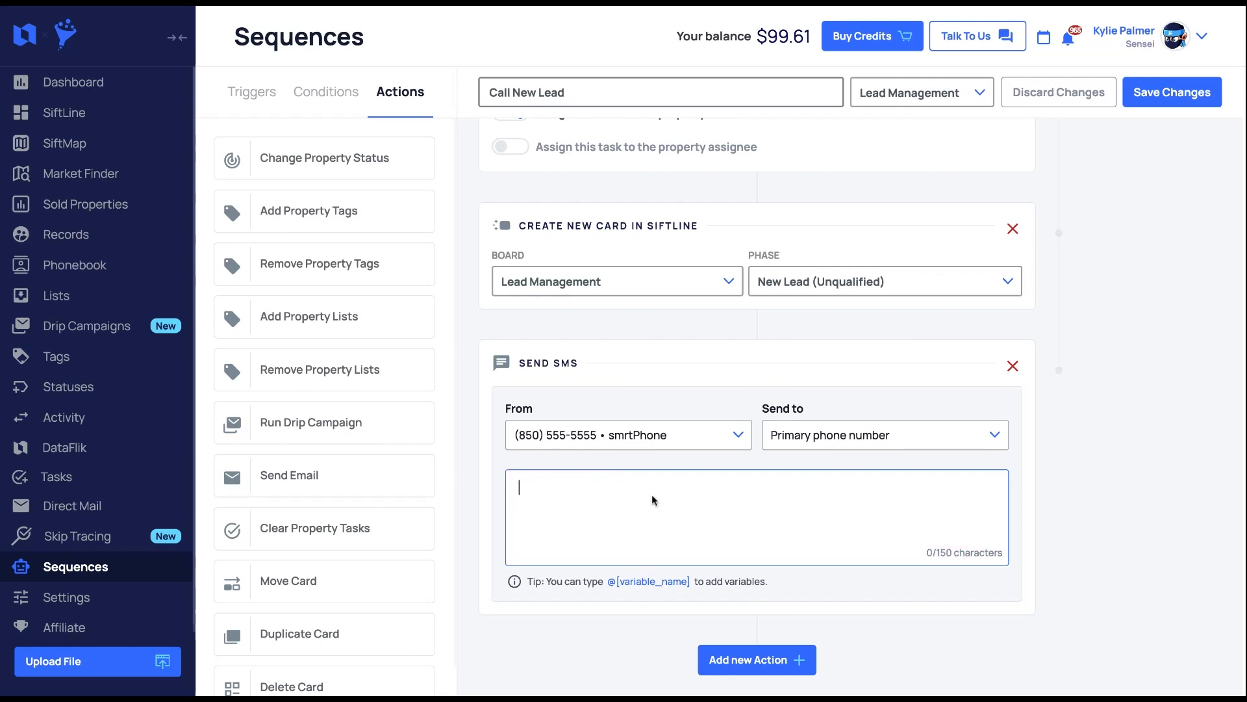
pyautogui.write('Hi @')
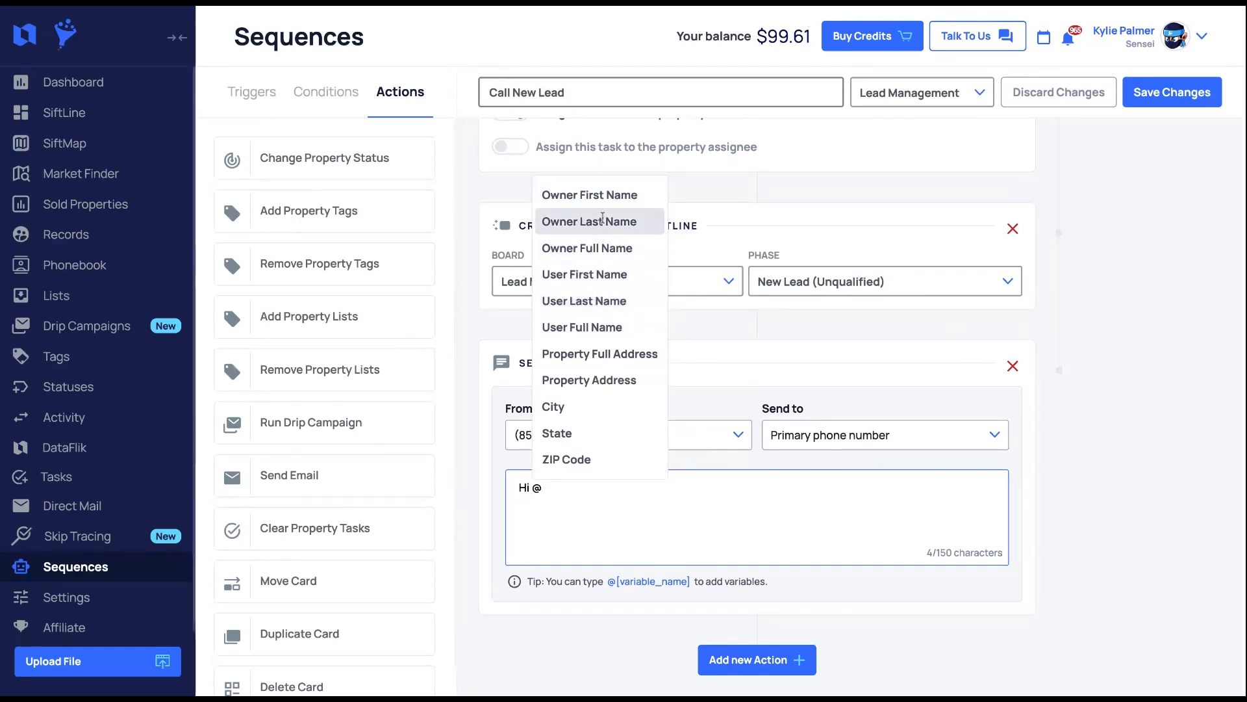
pyautogui.click(596, 196)
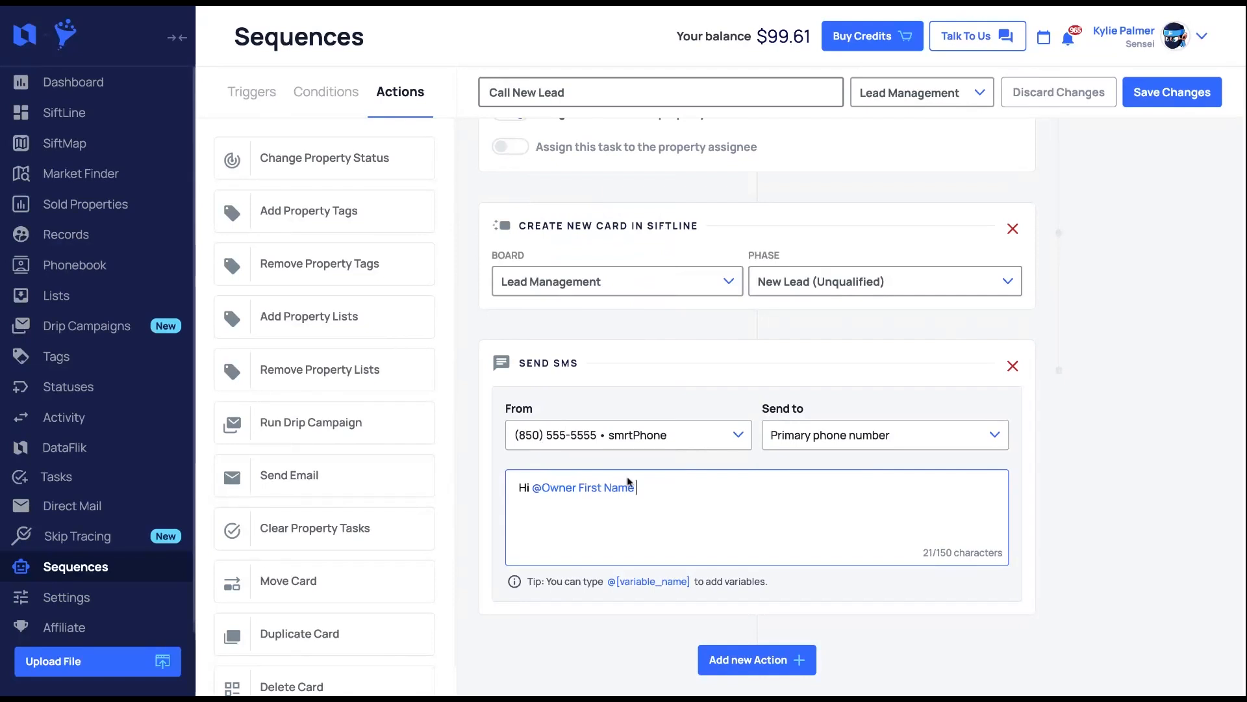
pyautogui.write('Just spoke with my ')
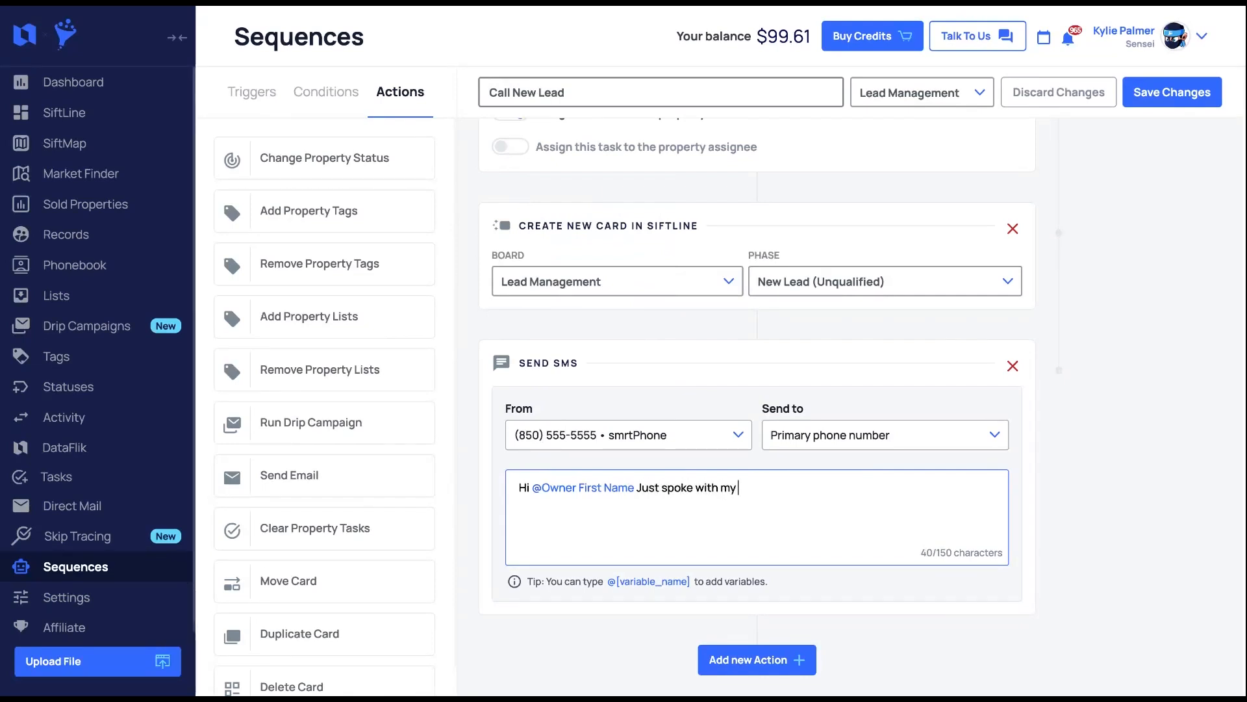
pyautogui.write('team about @')
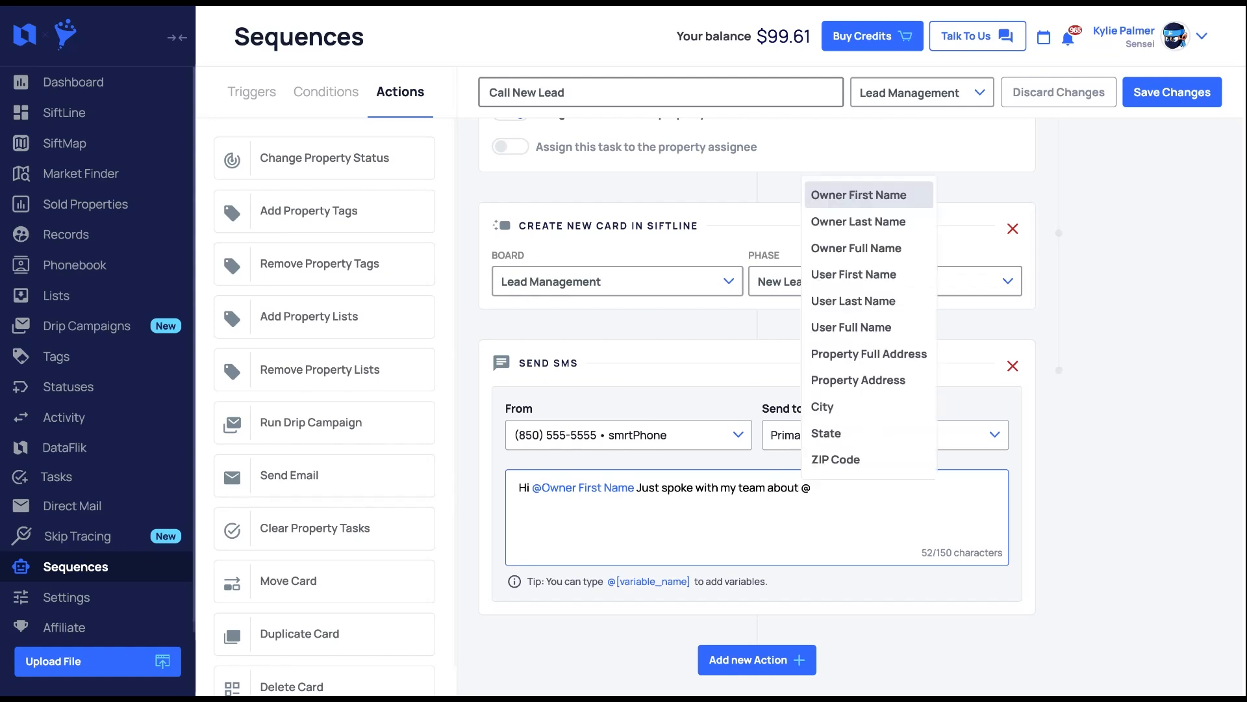
pyautogui.click(859, 380)
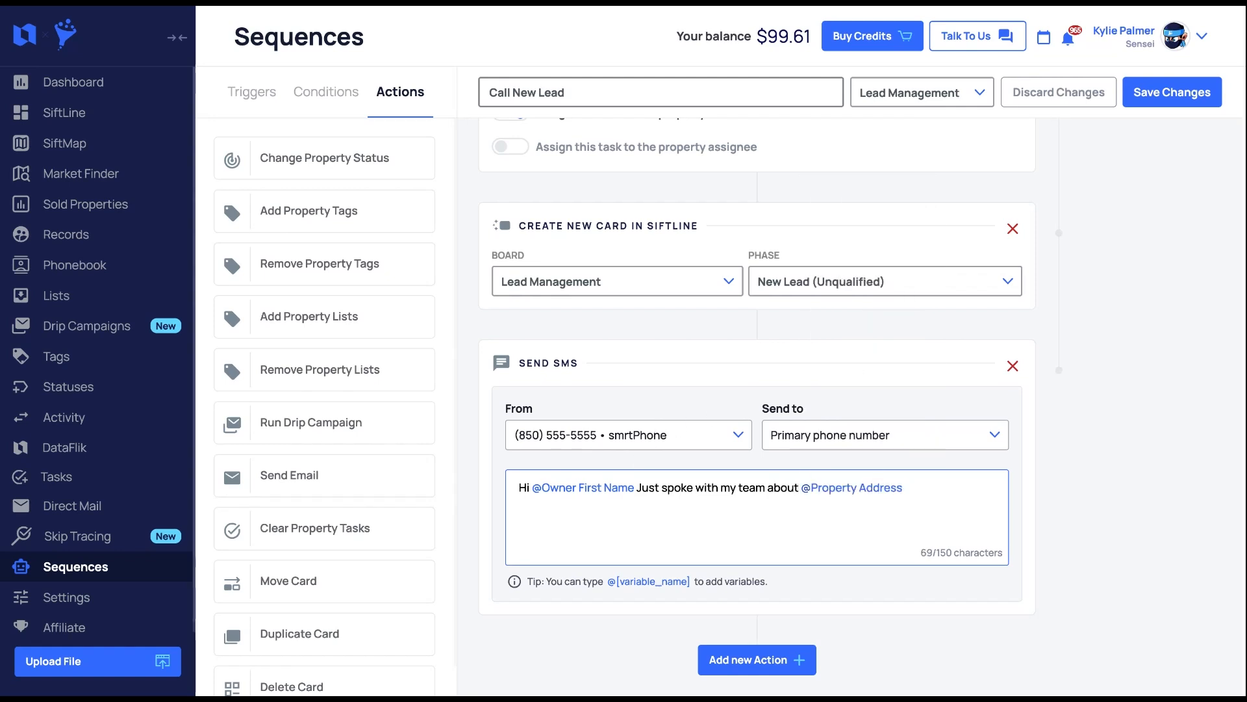
# - Finish the SMS with 'We'll be calling you shortly to go over our next steps.' and add another action
pyautogui.write(". We'll be calling you")
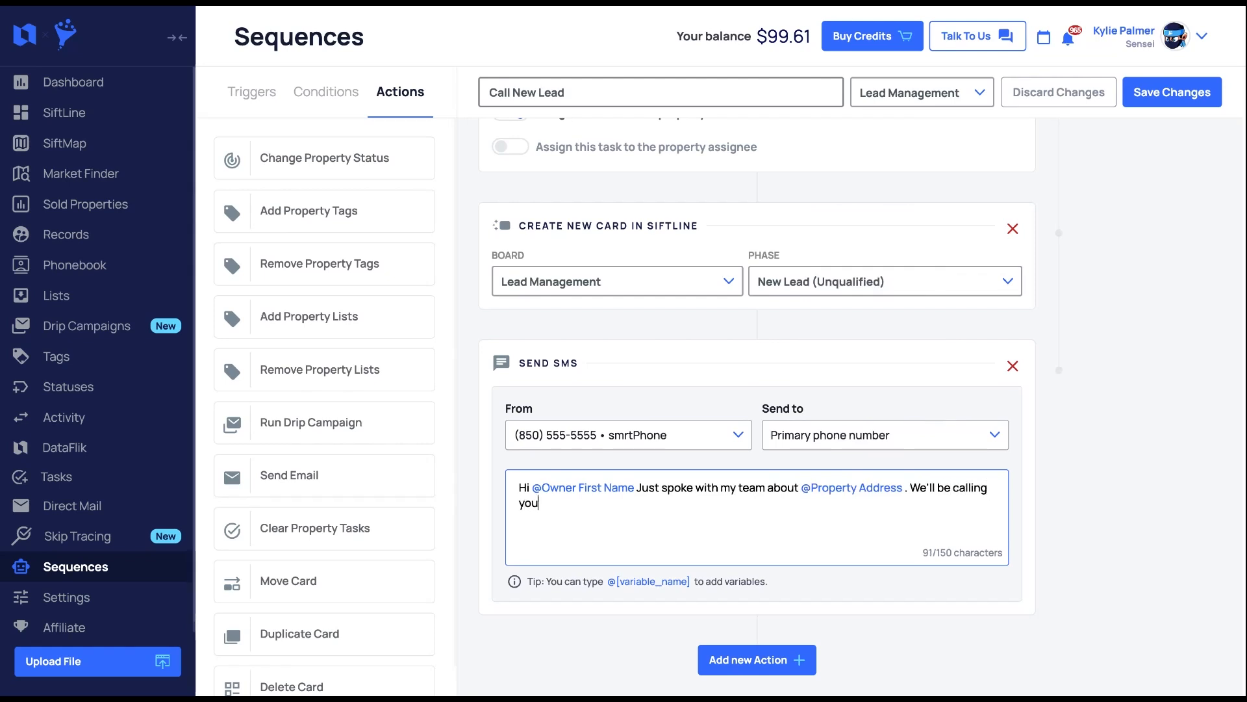
pyautogui.write(' shortly to go over o')
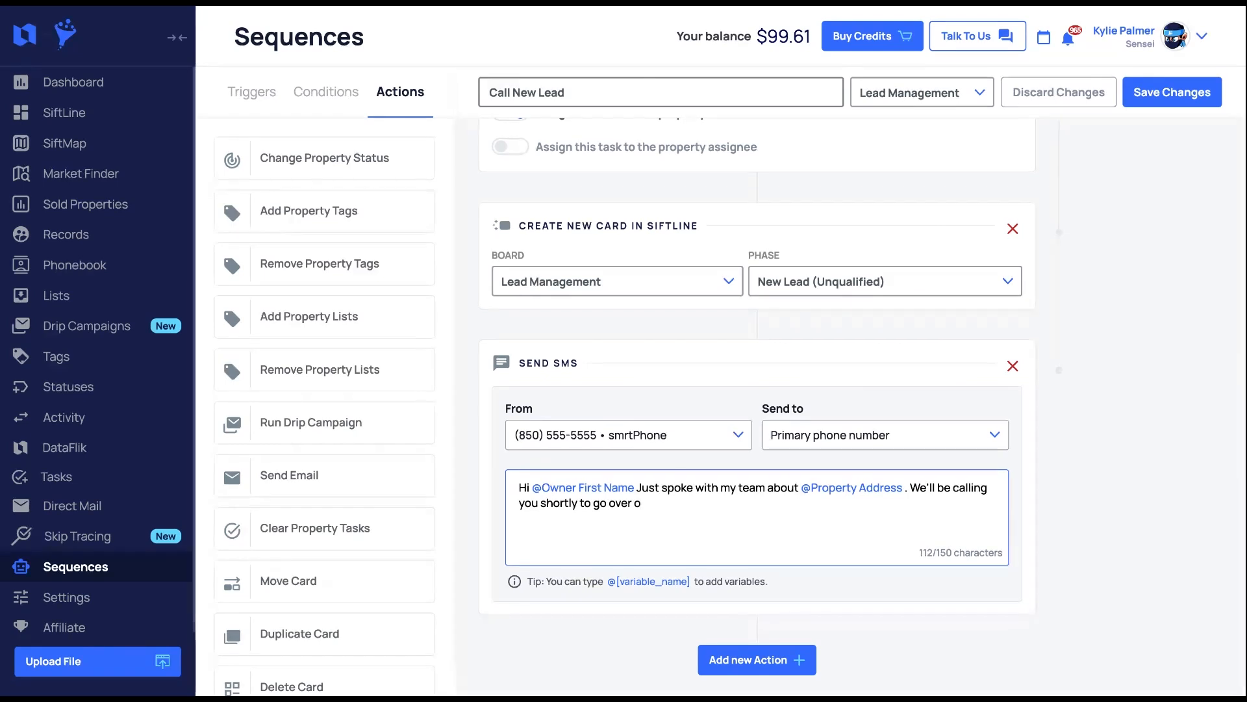
pyautogui.write('ur t')
pyautogui.press('BackSpace')
pyautogui.write('xt steps.')
pyautogui.press('BackSpace')
pyautogui.click(754, 657)
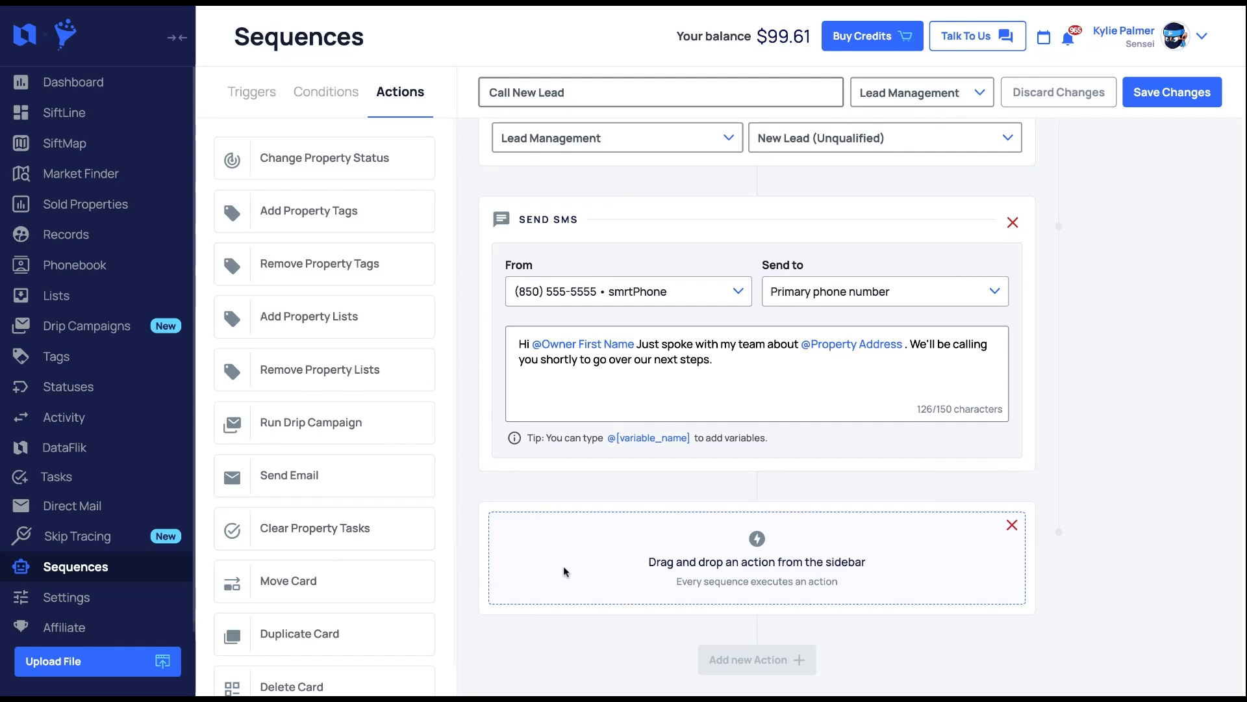
# - Add a Send Email action with the subject 'New Lead Notification'
pyautogui.moveTo(419, 487); pyautogui.dragTo(633, 538)
pyautogui.scroll(-3, 634, 546)
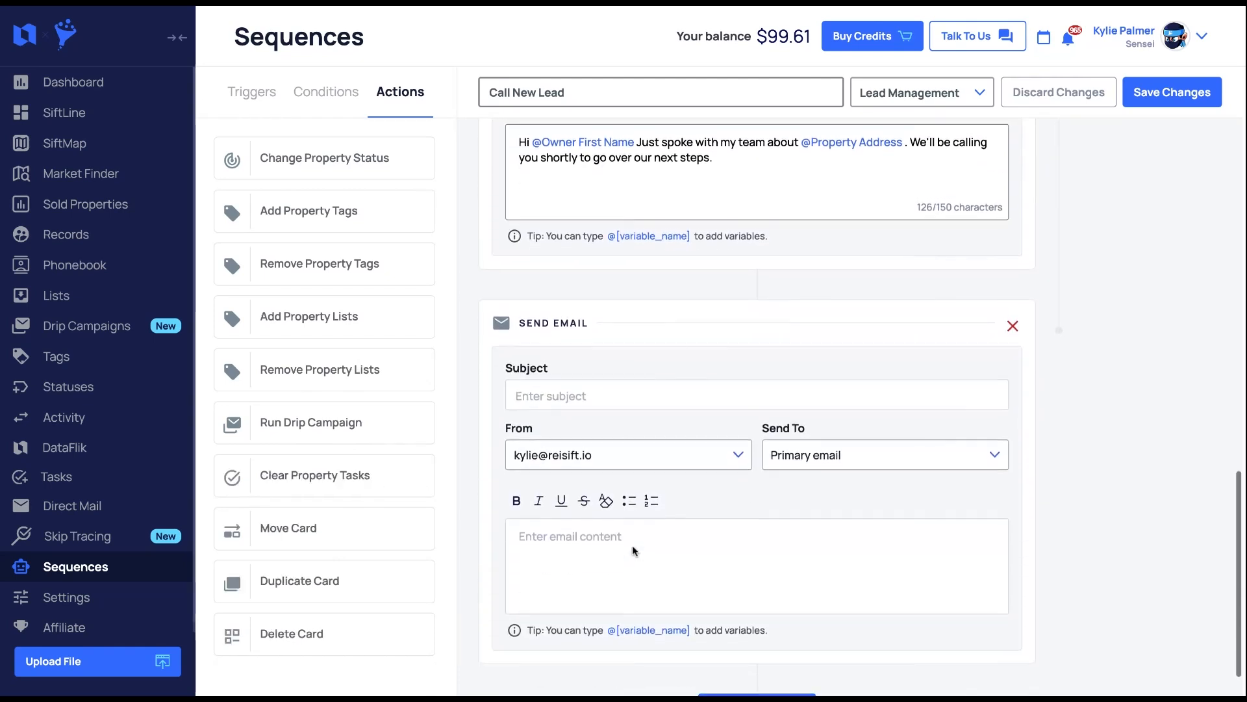
pyautogui.click(625, 394)
pyautogui.write('New Le')
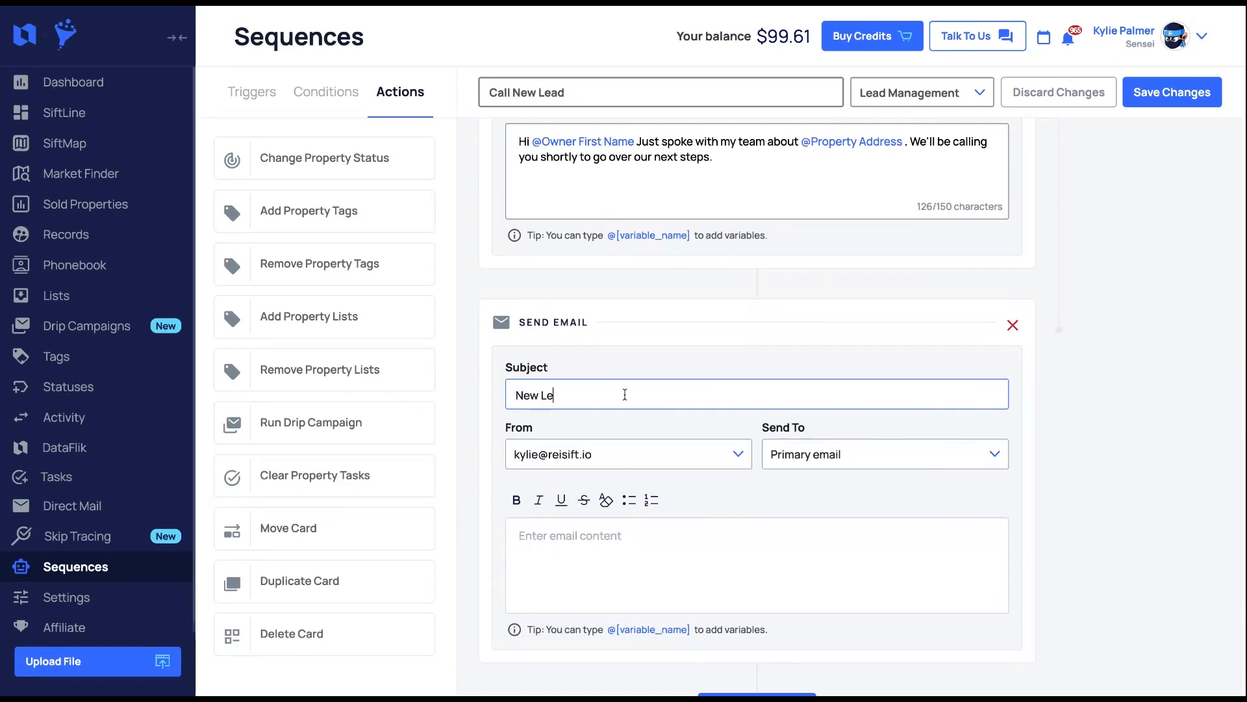
pyautogui.write('ad Notification')
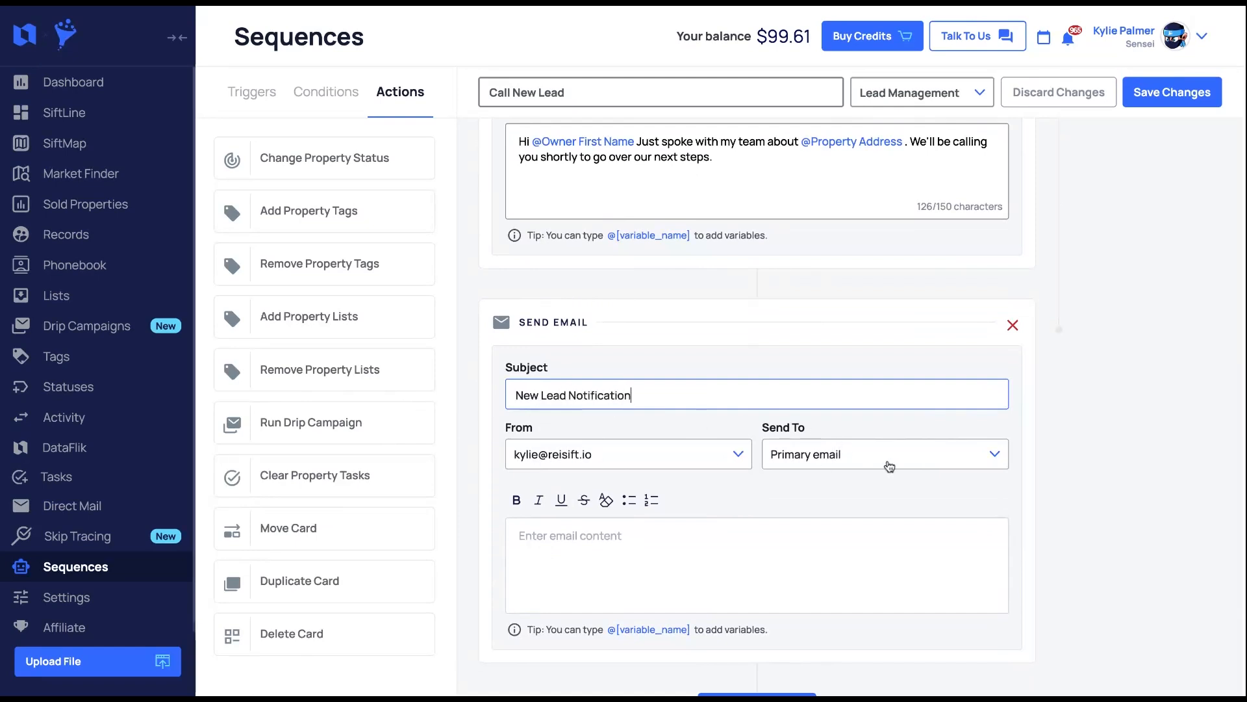
# - Send the email to a custom recipient and enter that recipient's email address
pyautogui.click(829, 460)
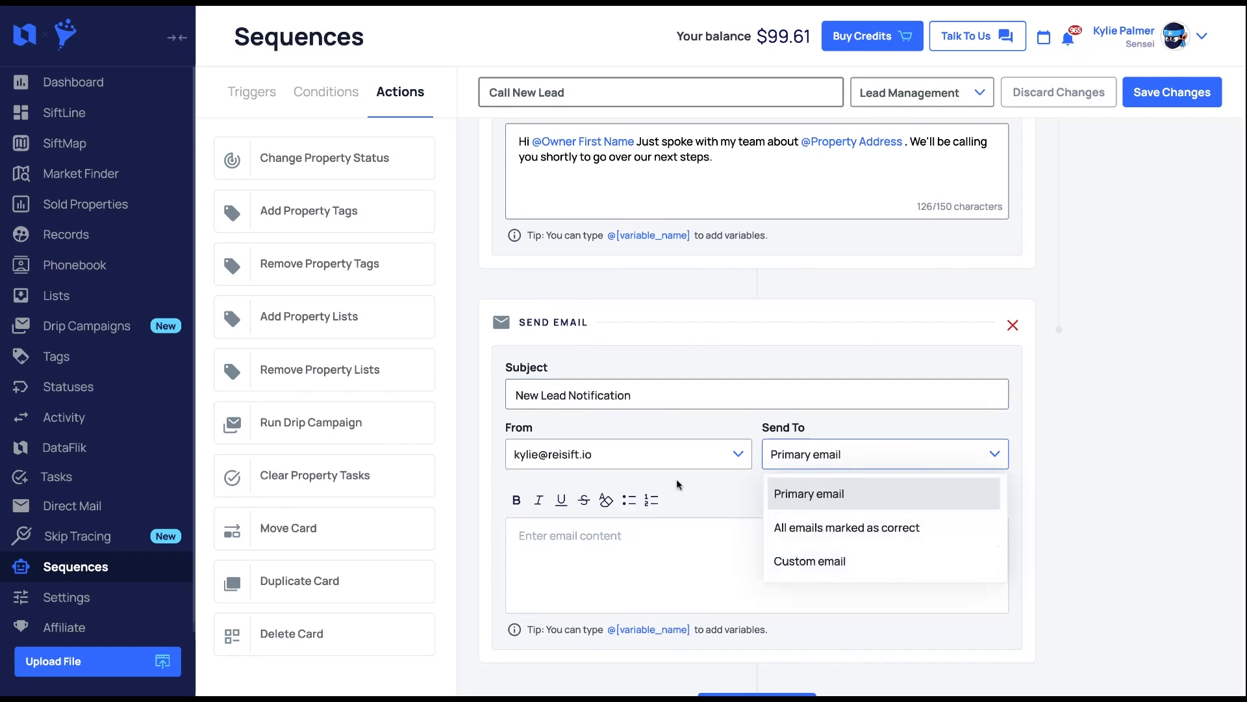
pyautogui.click(809, 560)
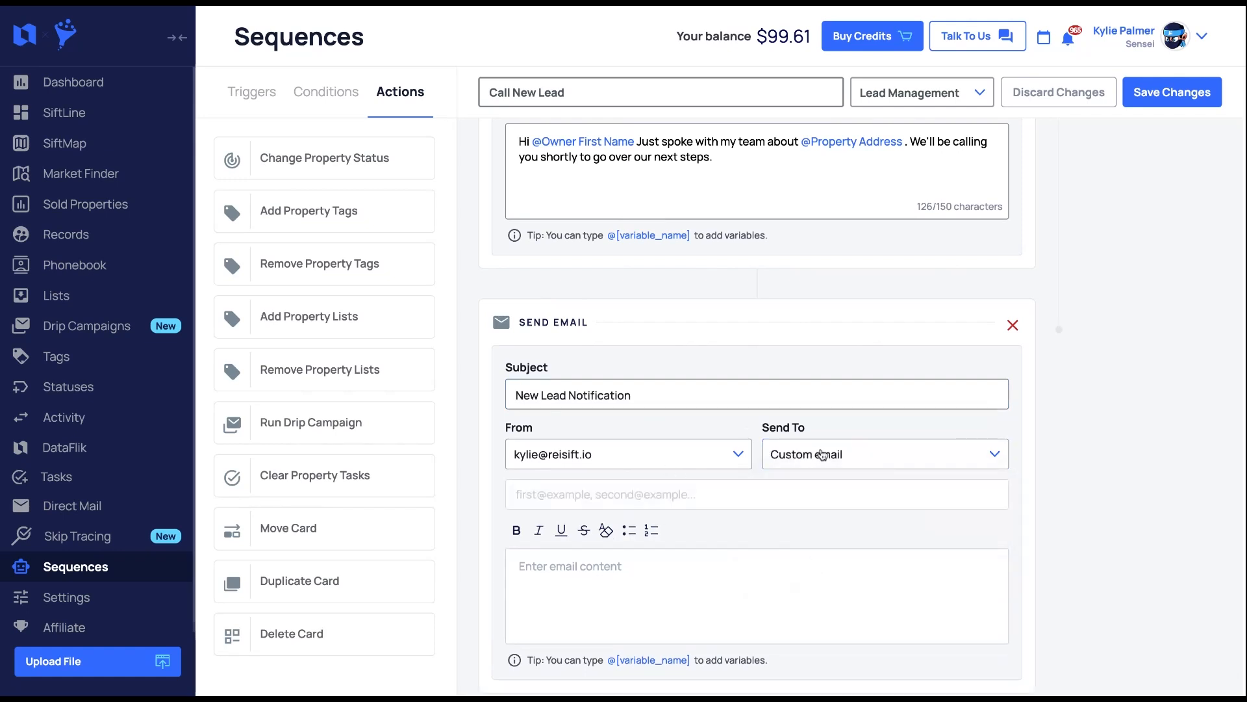
pyautogui.click(830, 496)
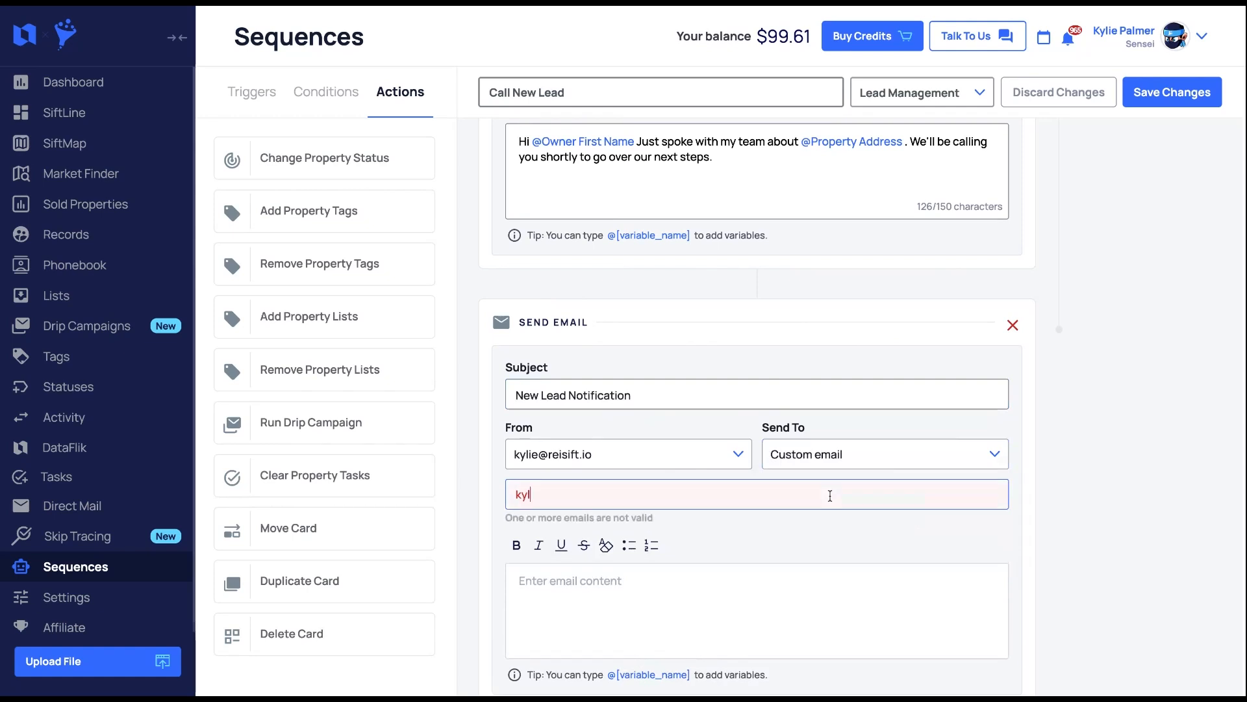
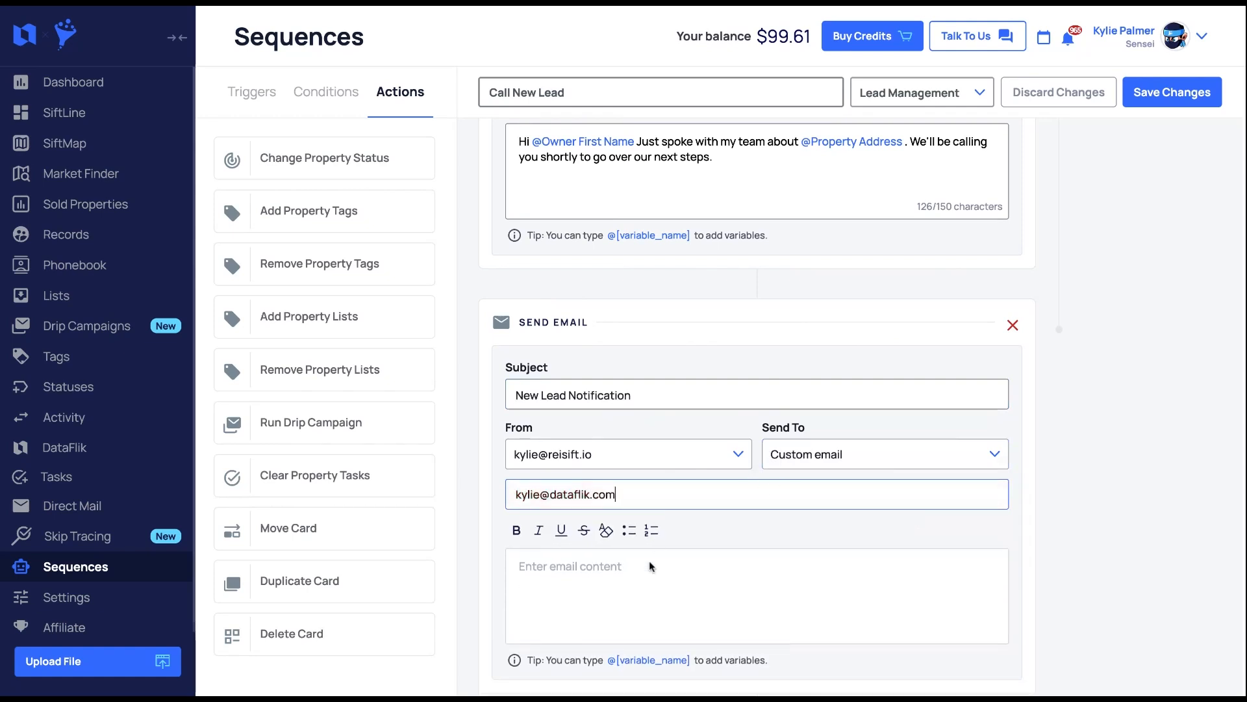
pyautogui.click(640, 581)
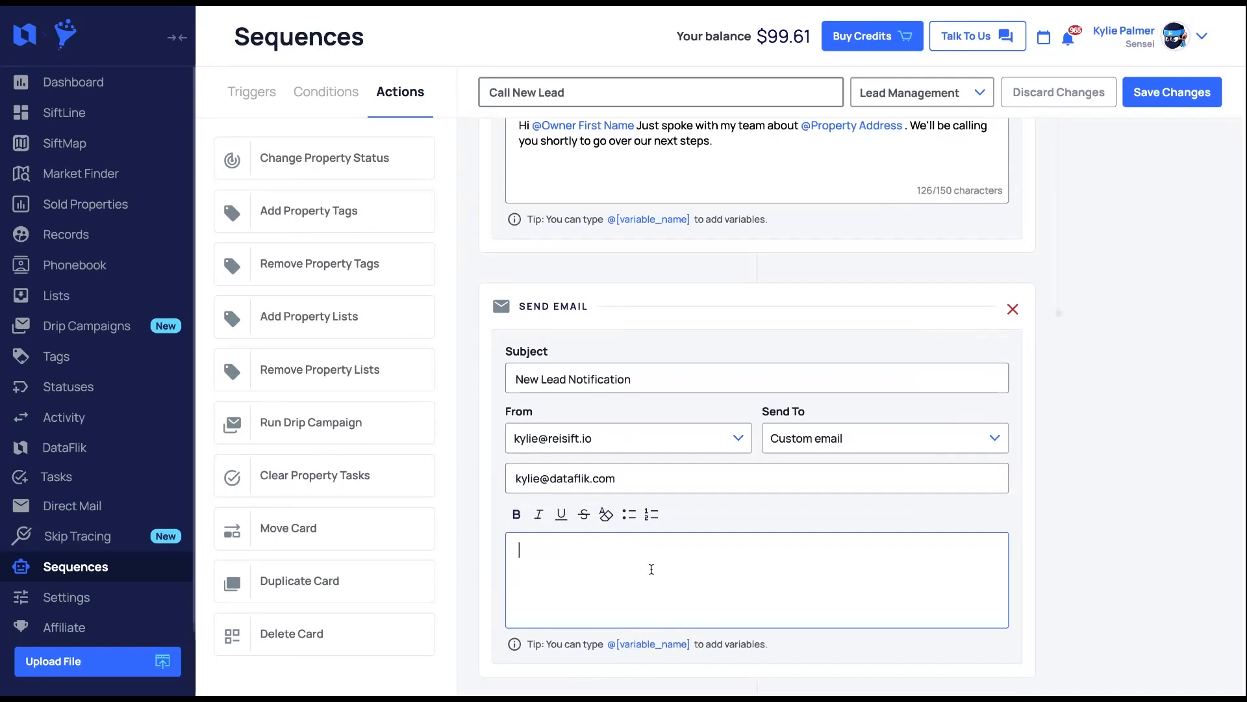
pyautogui.write('i @')
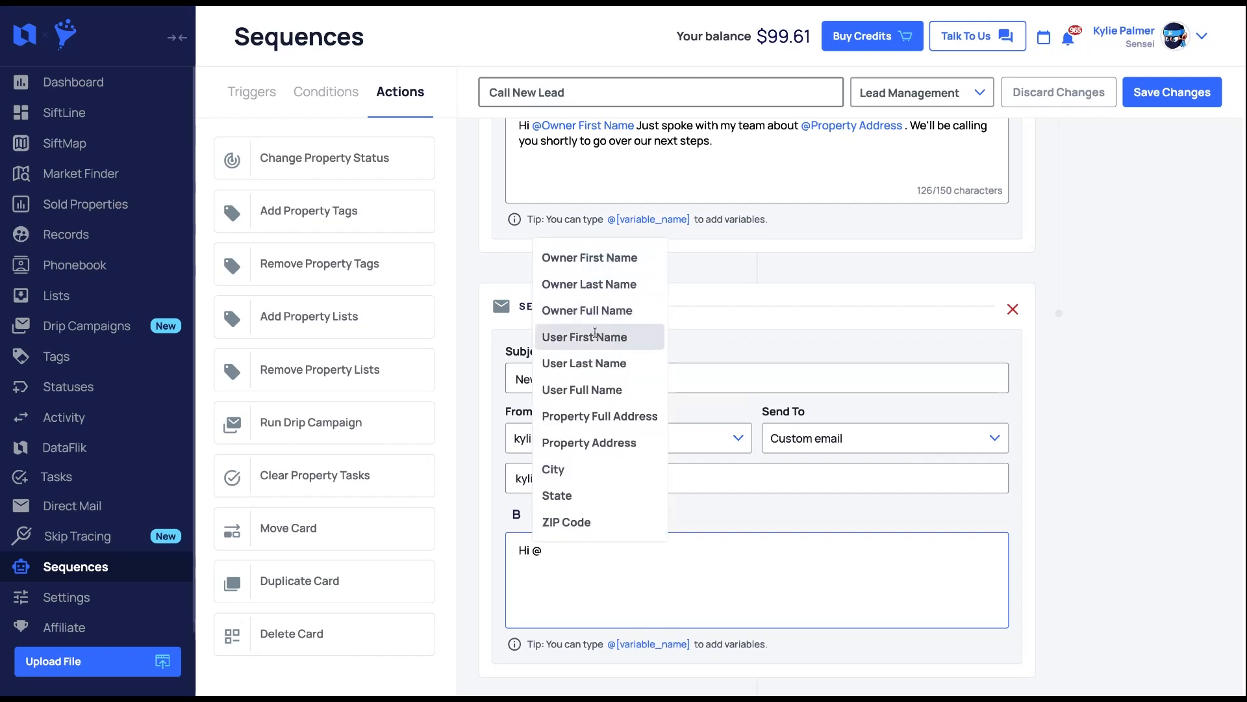
pyautogui.click(586, 339)
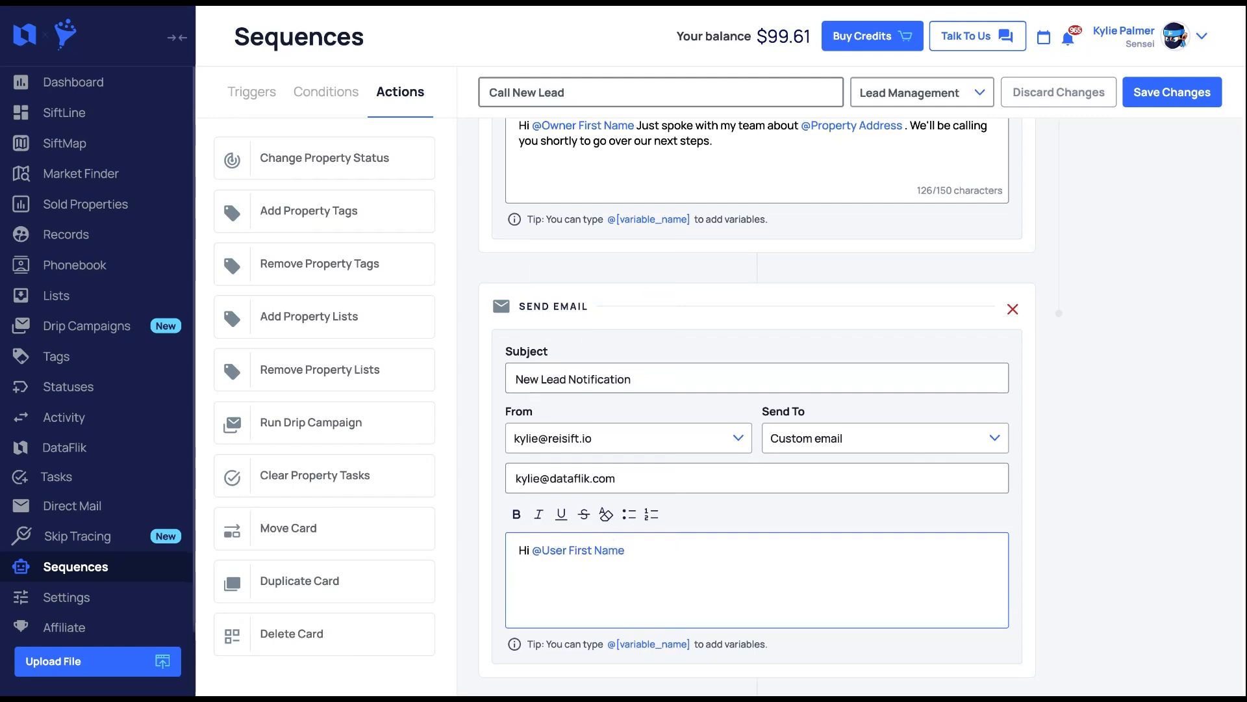
pyautogui.write(', ')
pyautogui.write('You have a ne')
pyautogui.write('w lead at @')
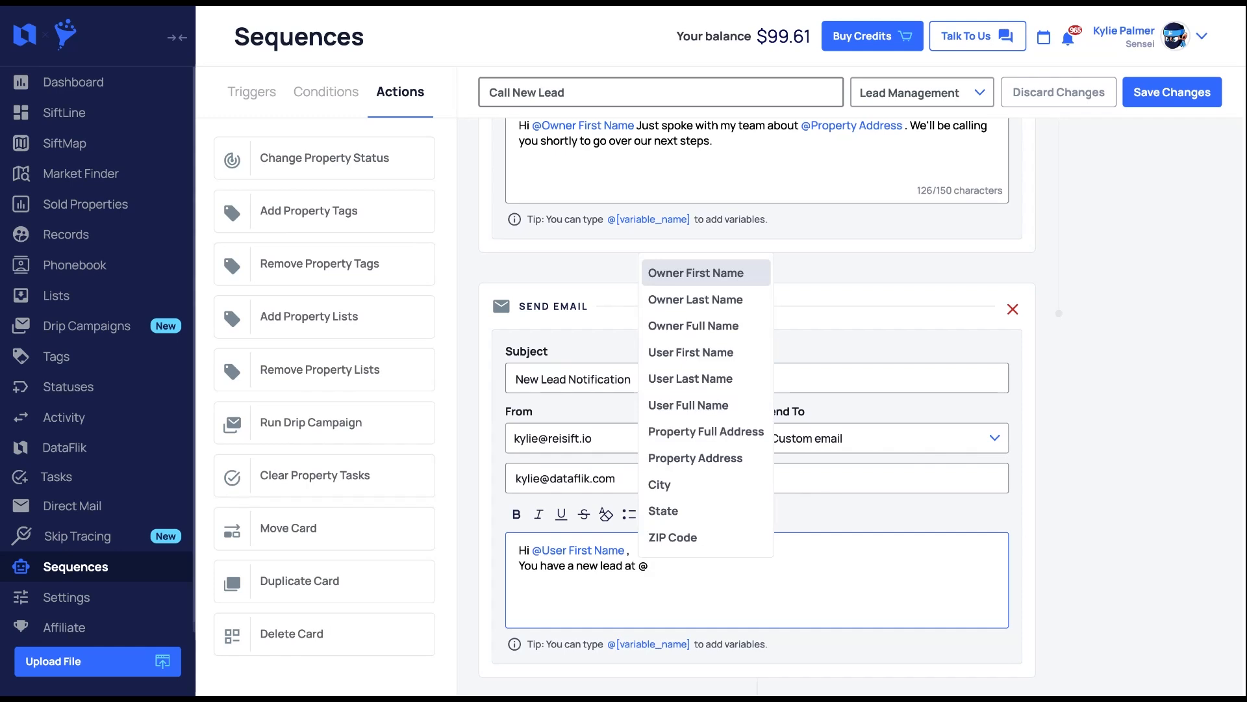
pyautogui.click(706, 431)
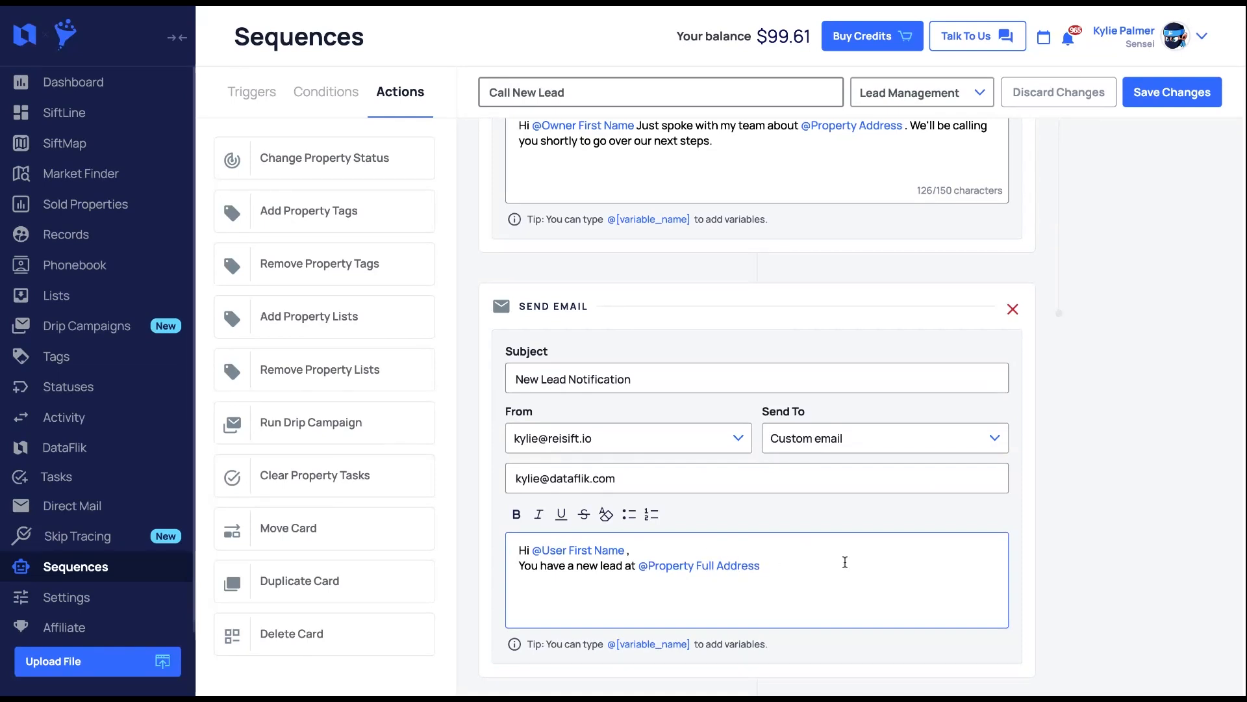
pyautogui.write('to follow up with.')
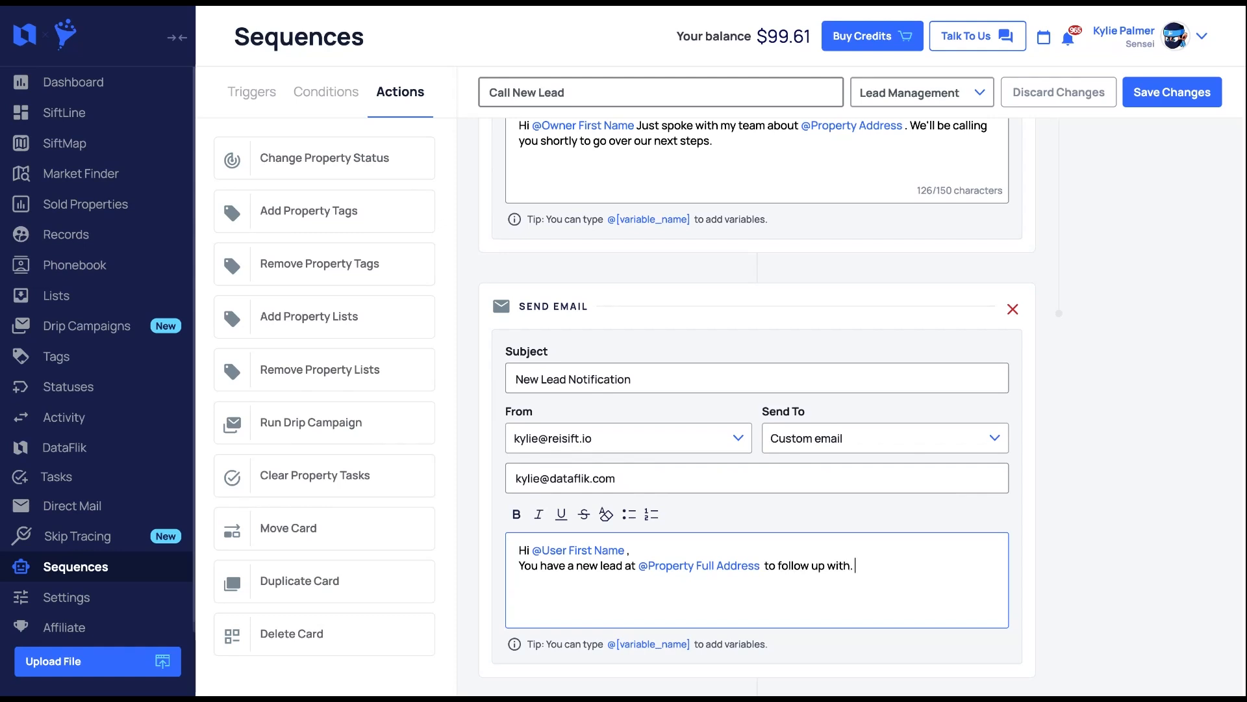
pyautogui.write(' Please review a')
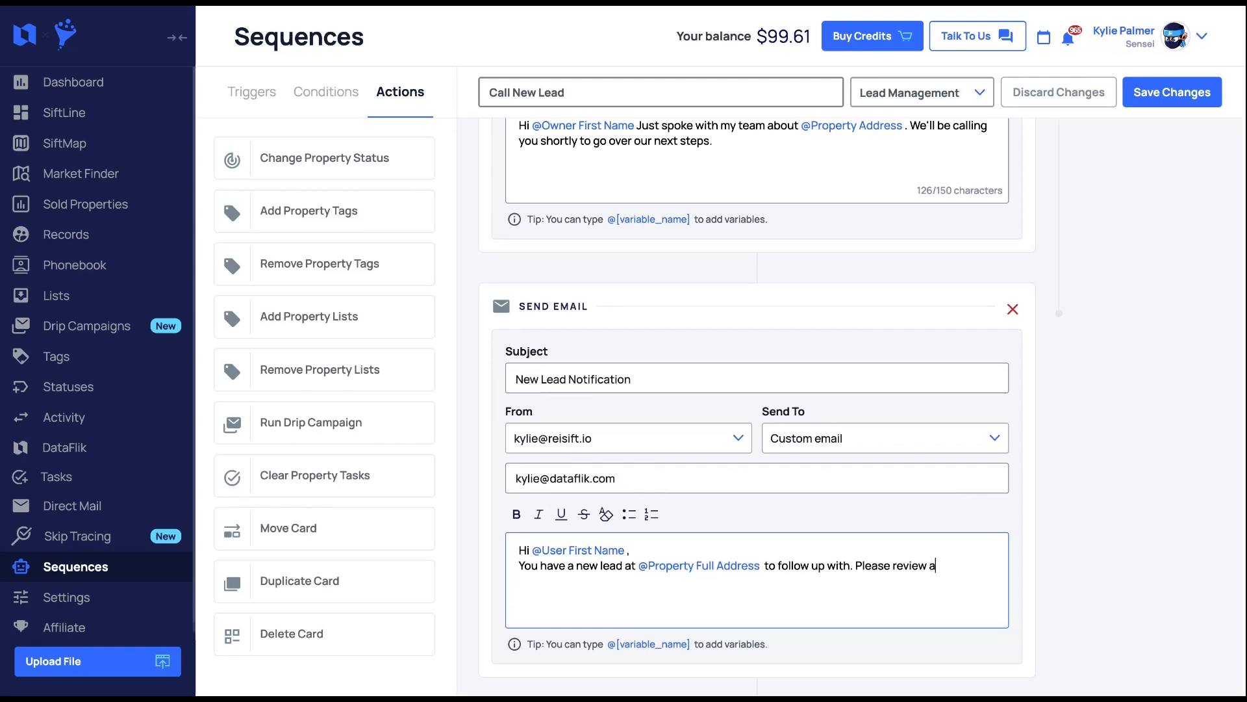
pyautogui.write('nd call @')
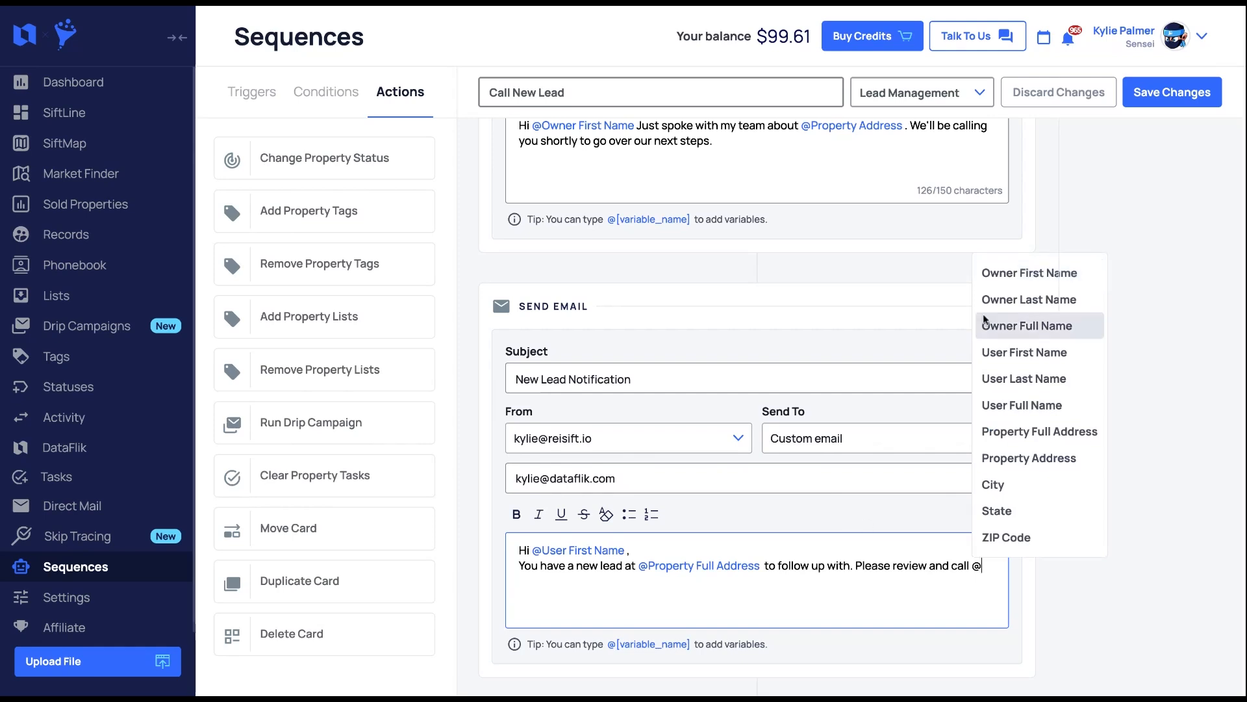
pyautogui.click(1012, 331)
pyautogui.write('to q')
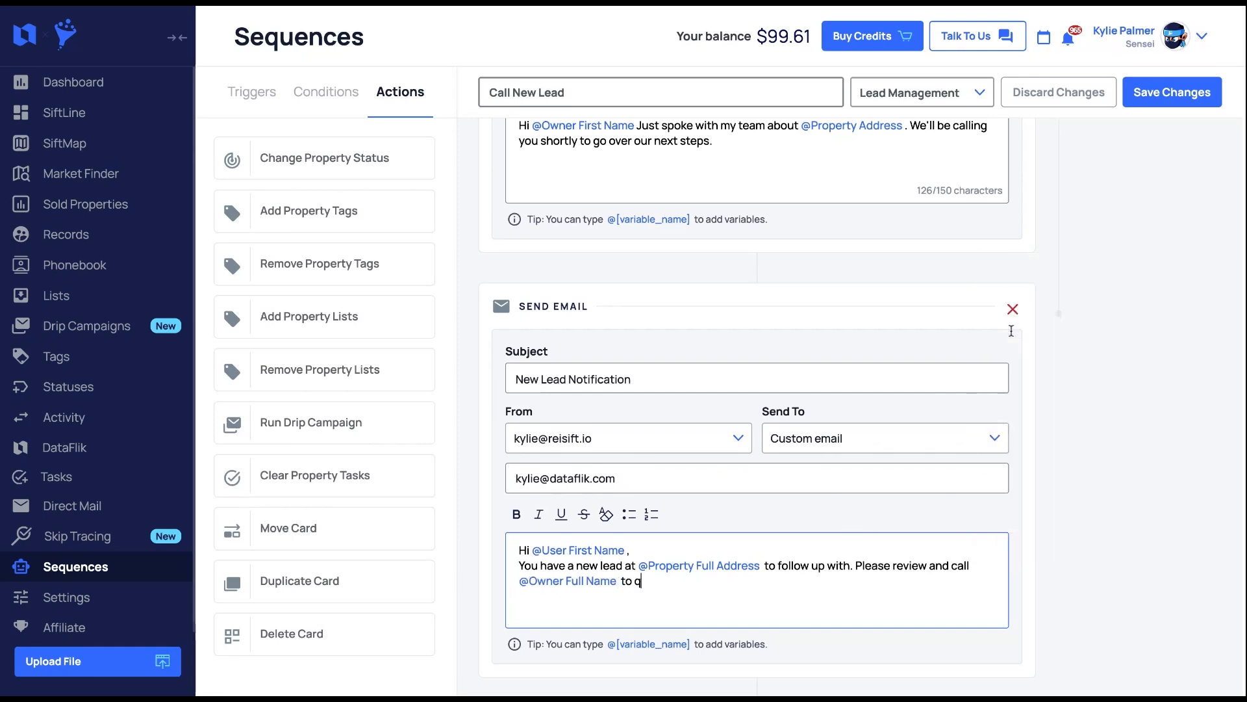
pyautogui.write('ualify asap.')
pyautogui.scroll(-1, 782, 425)
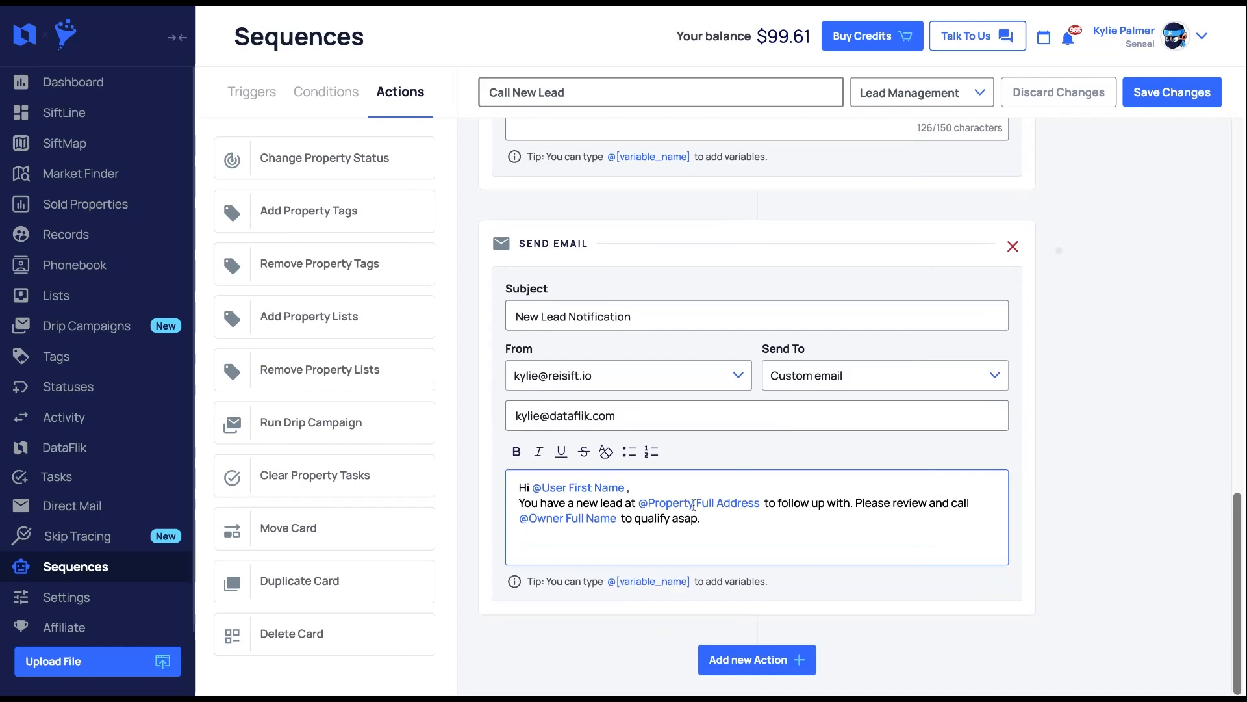
pyautogui.scroll(13, 731, 386)
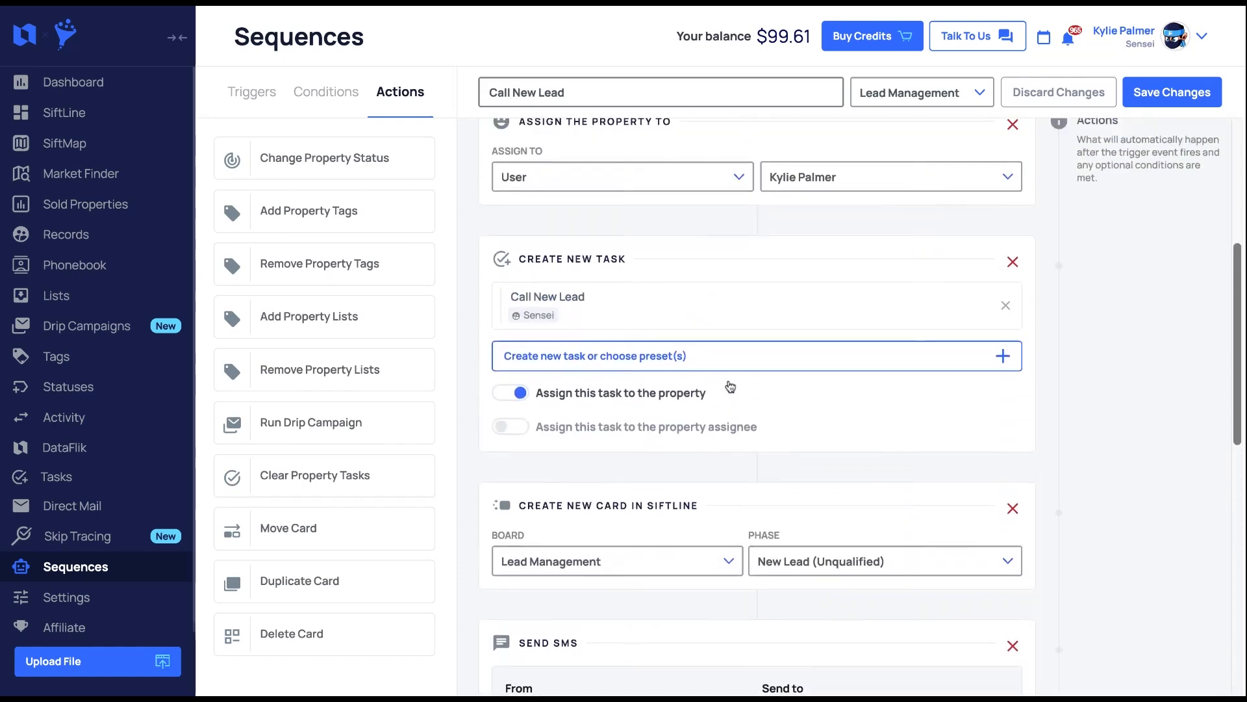
pyautogui.scroll(1, 730, 387)
pyautogui.scroll(-2, 730, 386)
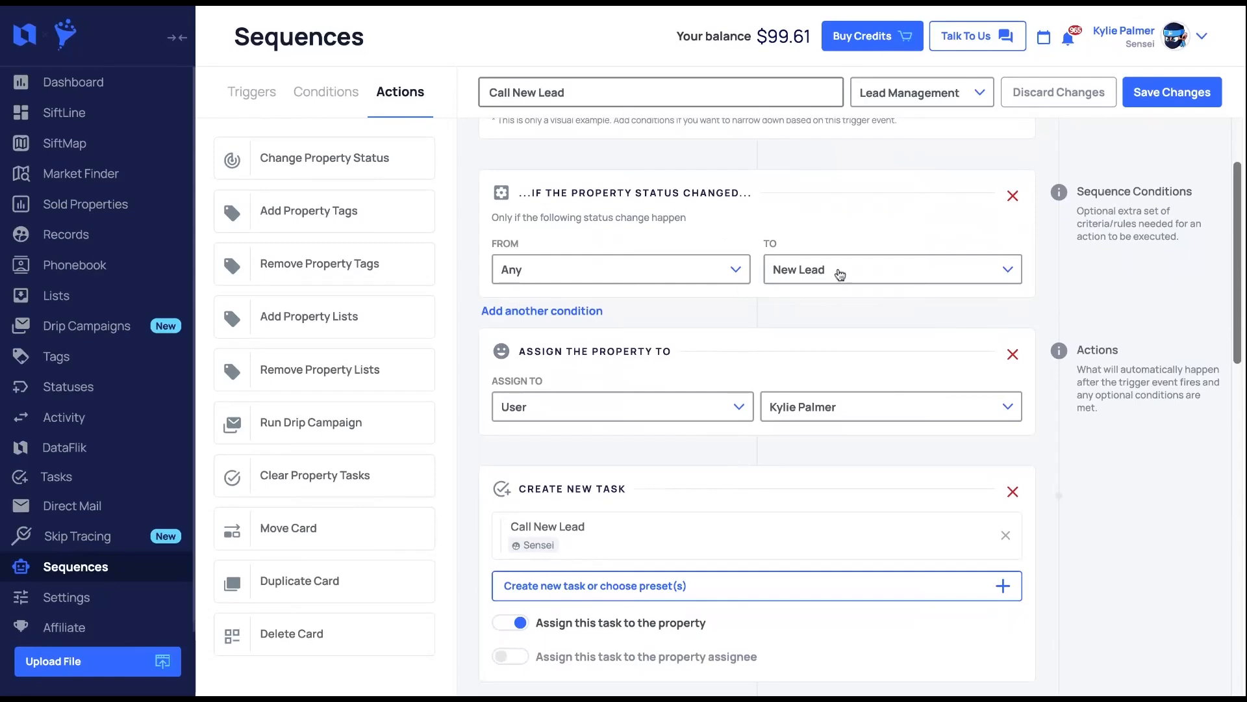
pyautogui.scroll(-2, 857, 273)
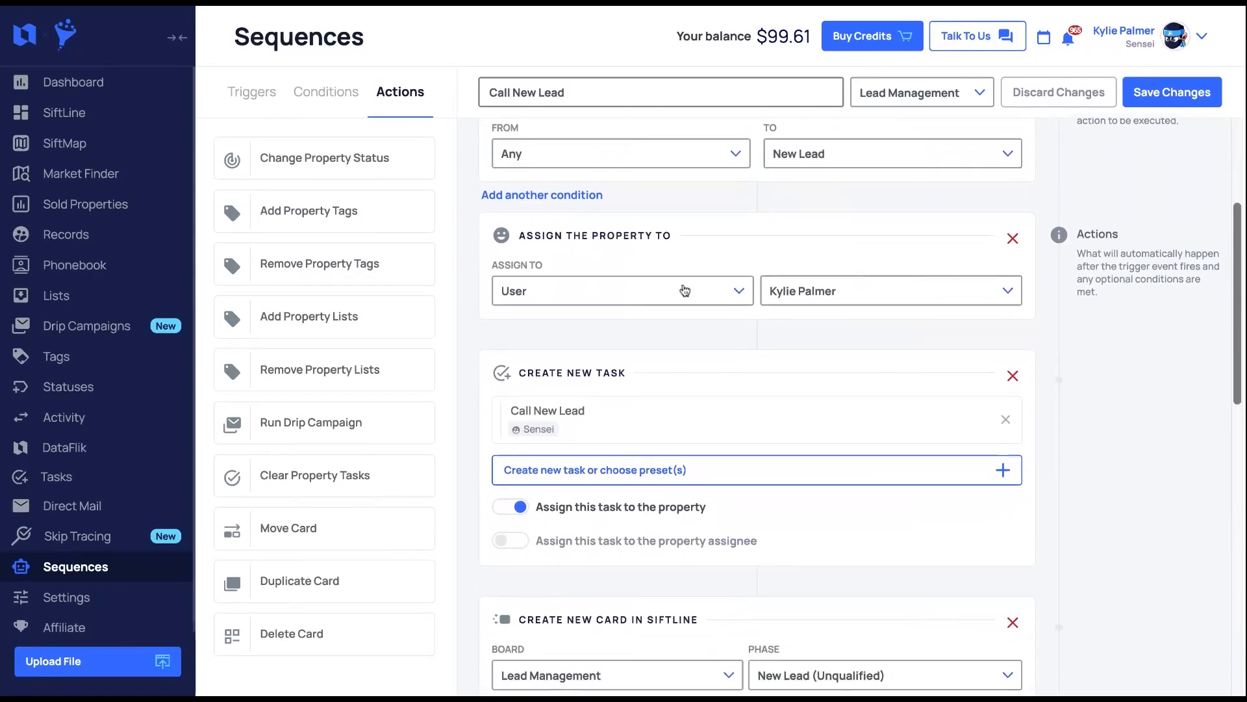
pyautogui.scroll(-2, 835, 292)
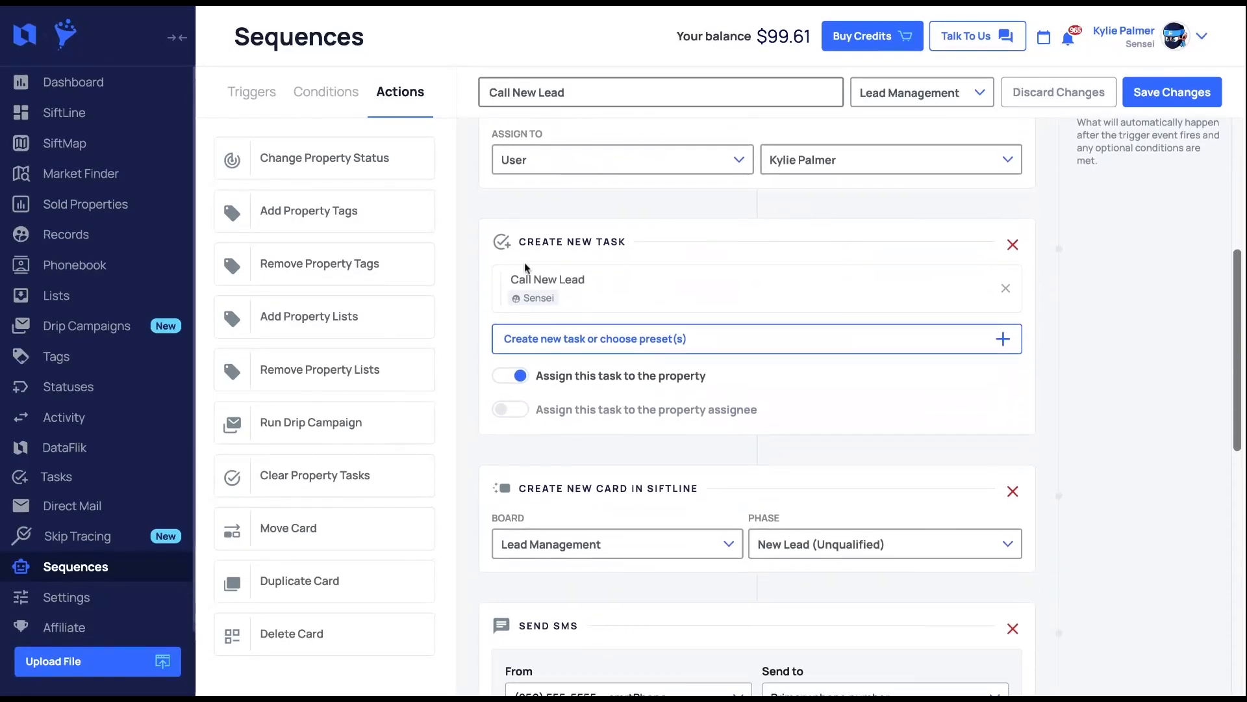
pyautogui.scroll(-4, 653, 323)
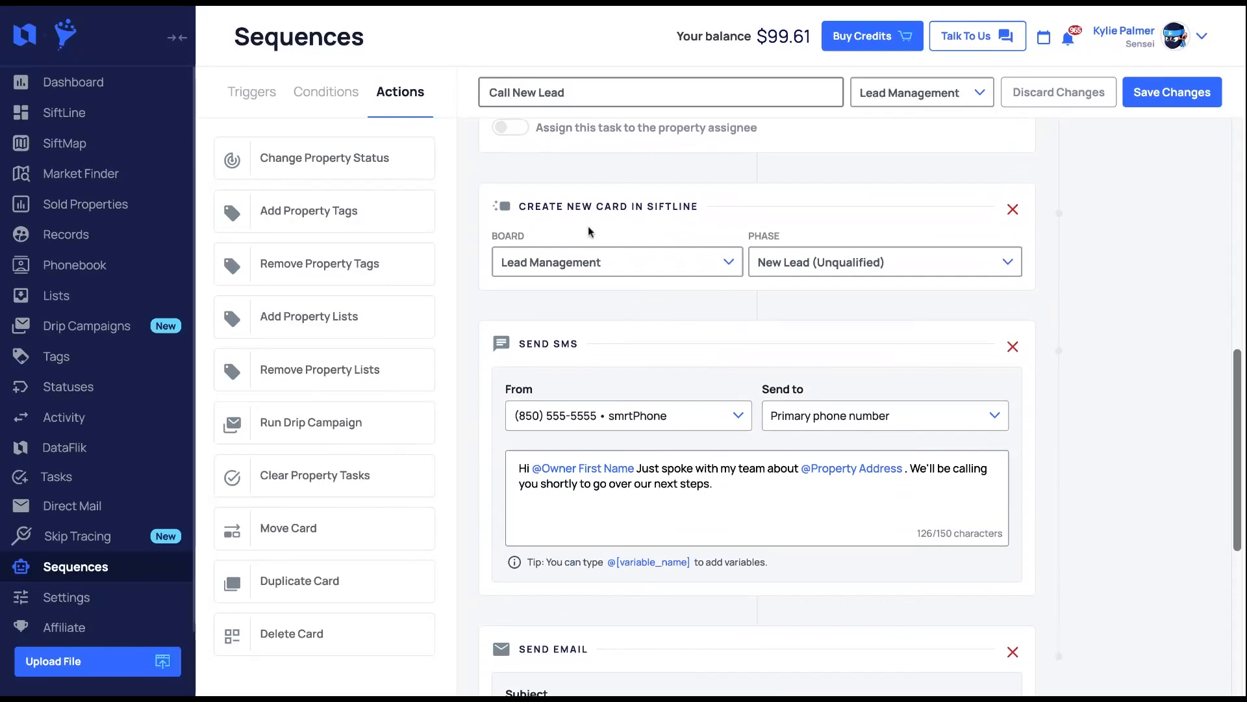
pyautogui.scroll(-1, 704, 227)
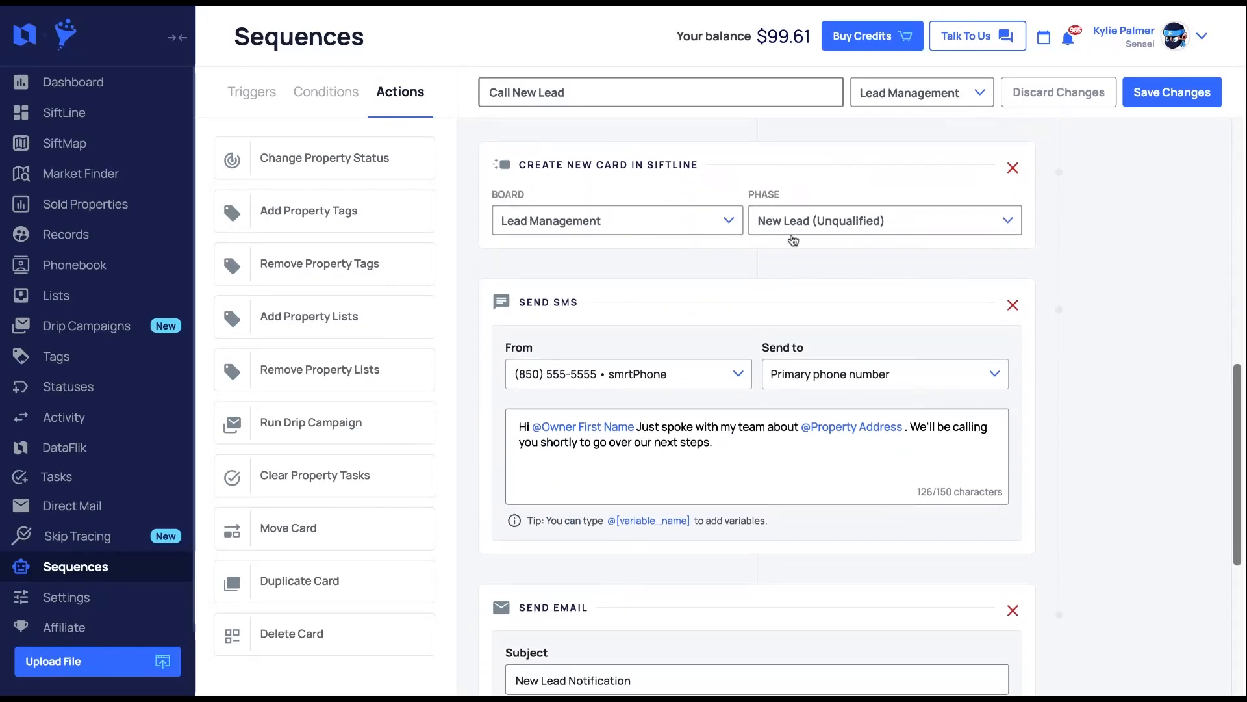
pyautogui.scroll(-2, 788, 239)
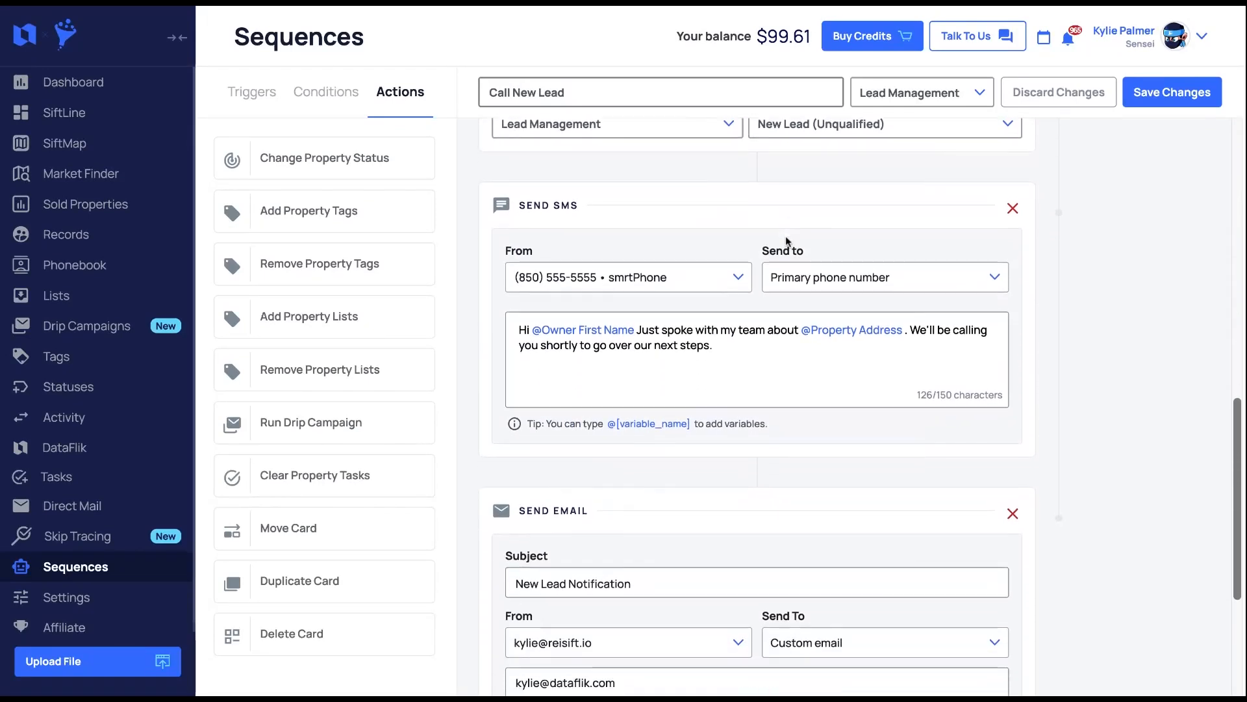
pyautogui.scroll(-3, 726, 297)
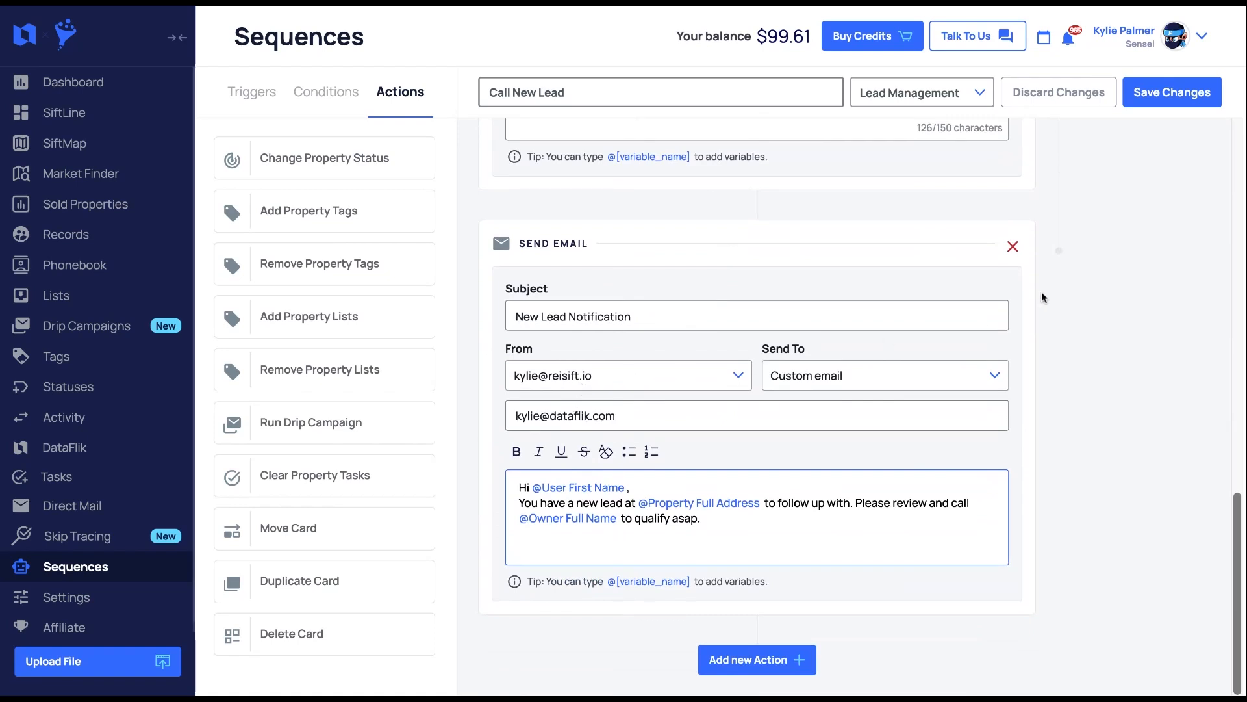
# - Save the sequence, then set the first property record's status to New Lead
pyautogui.click(1178, 103)
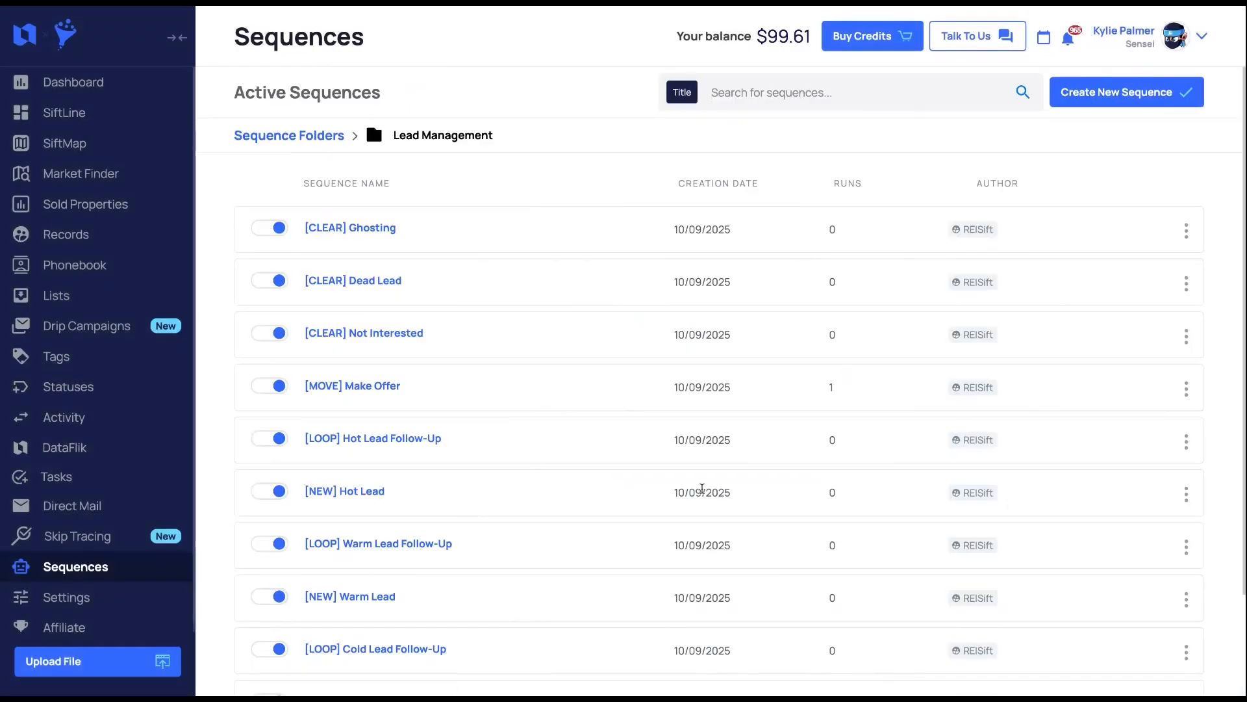
pyautogui.click(116, 242)
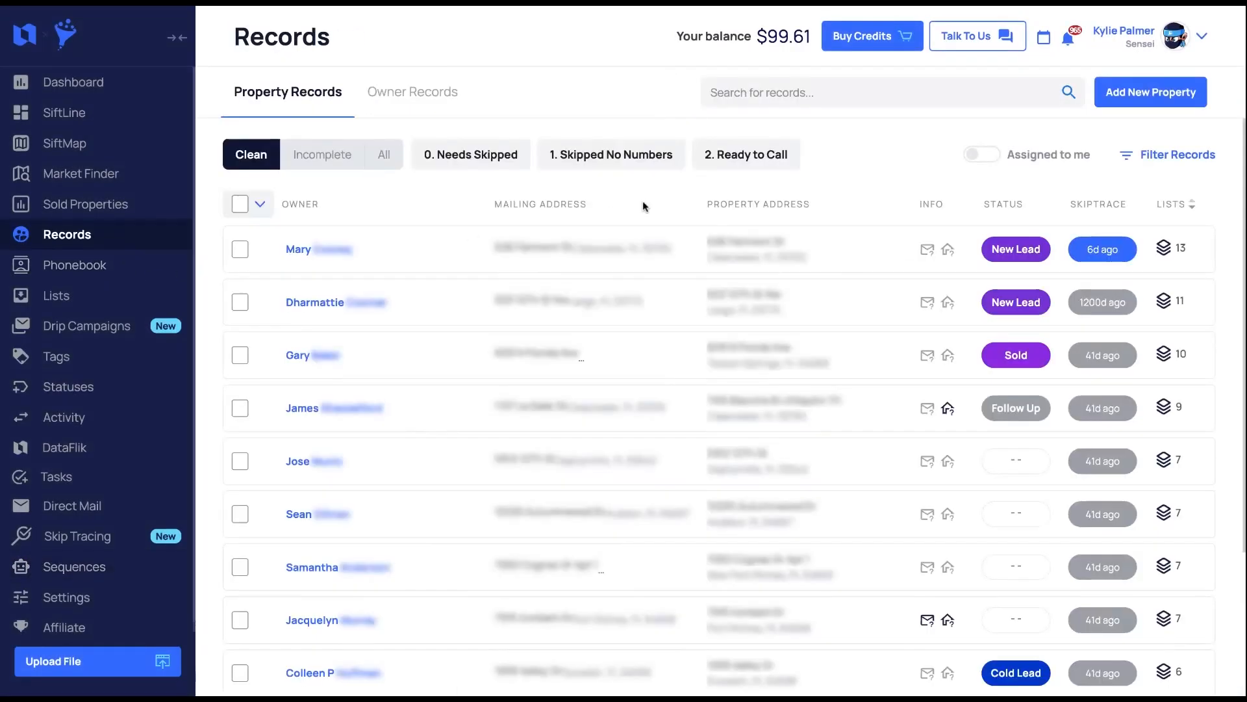
pyautogui.click(771, 246)
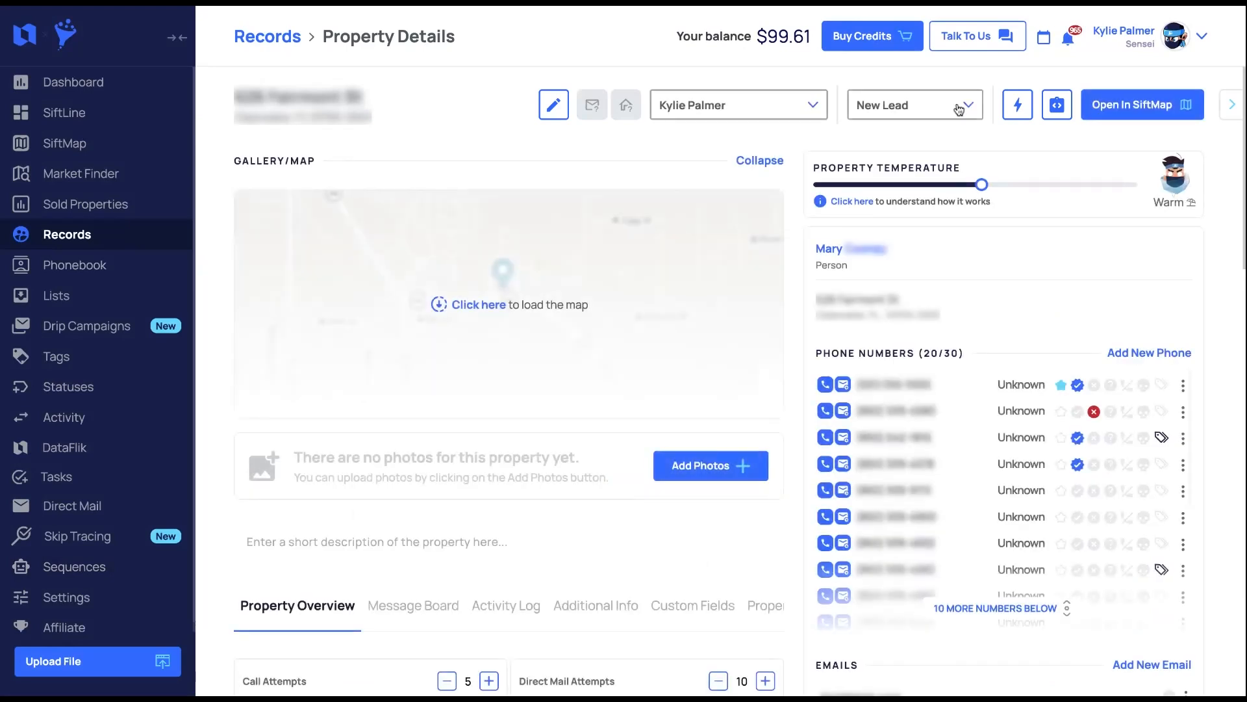
pyautogui.click(918, 101)
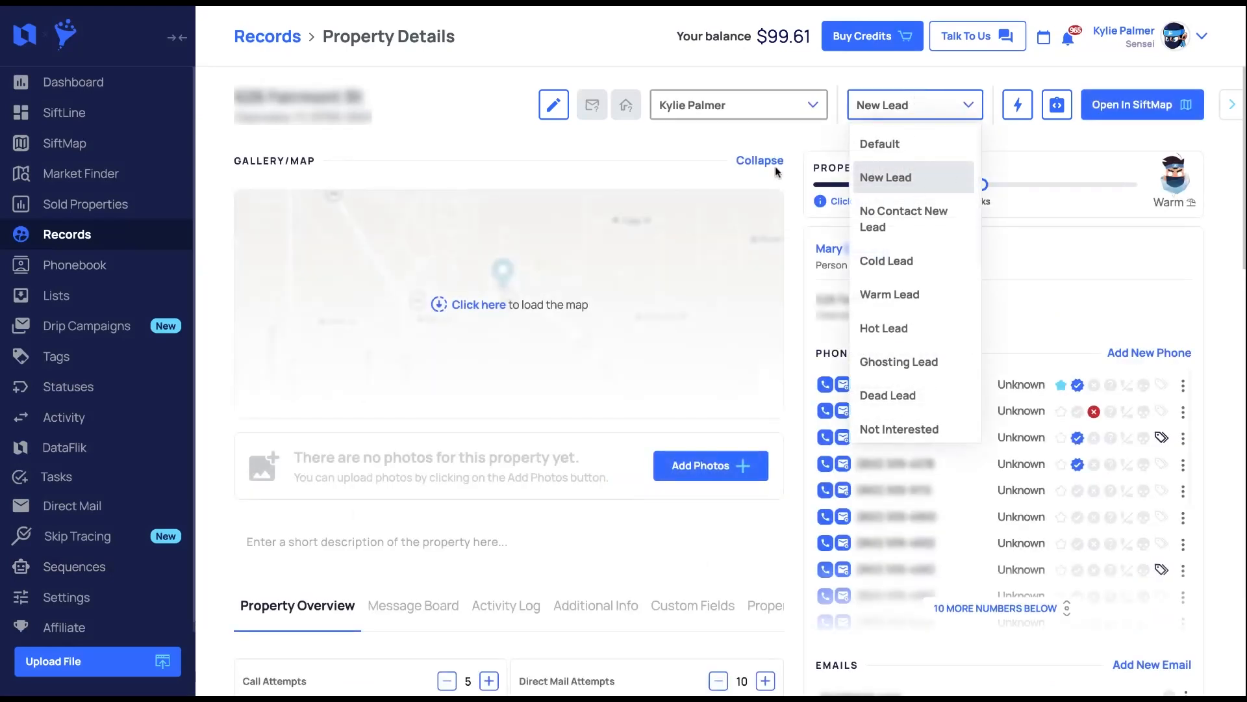
pyautogui.click(653, 139)
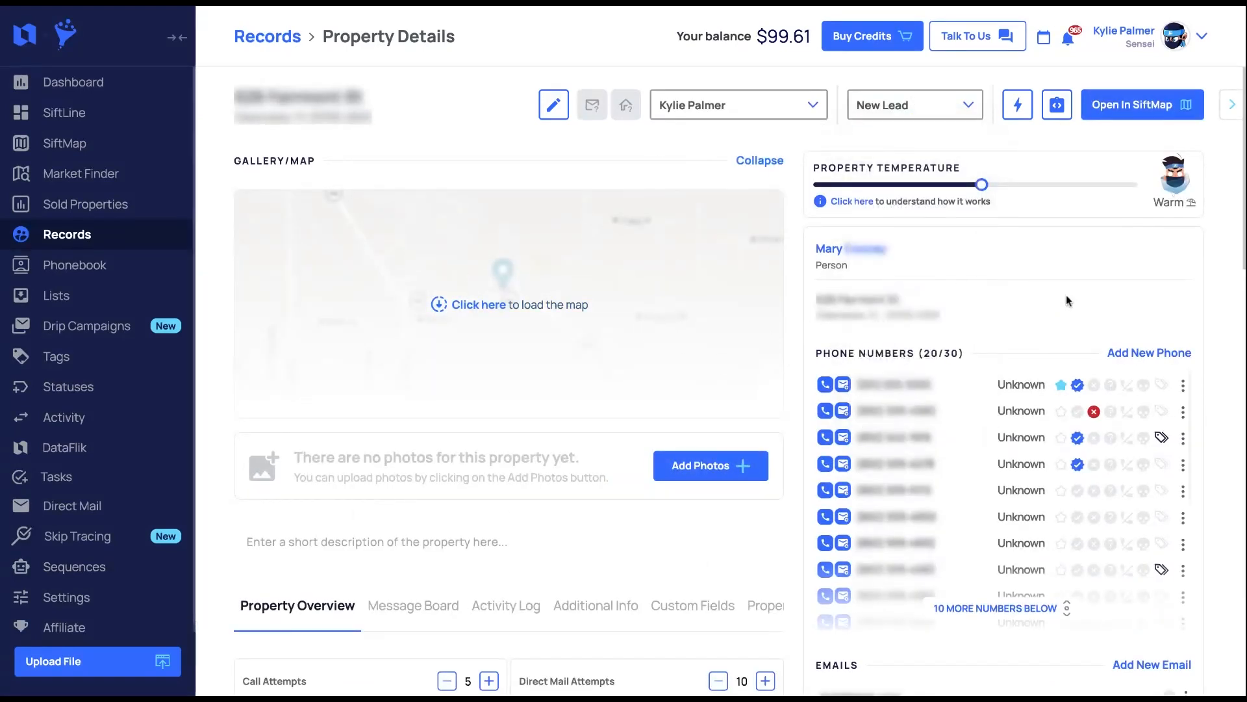
pyautogui.scroll(-1, 1035, 462)
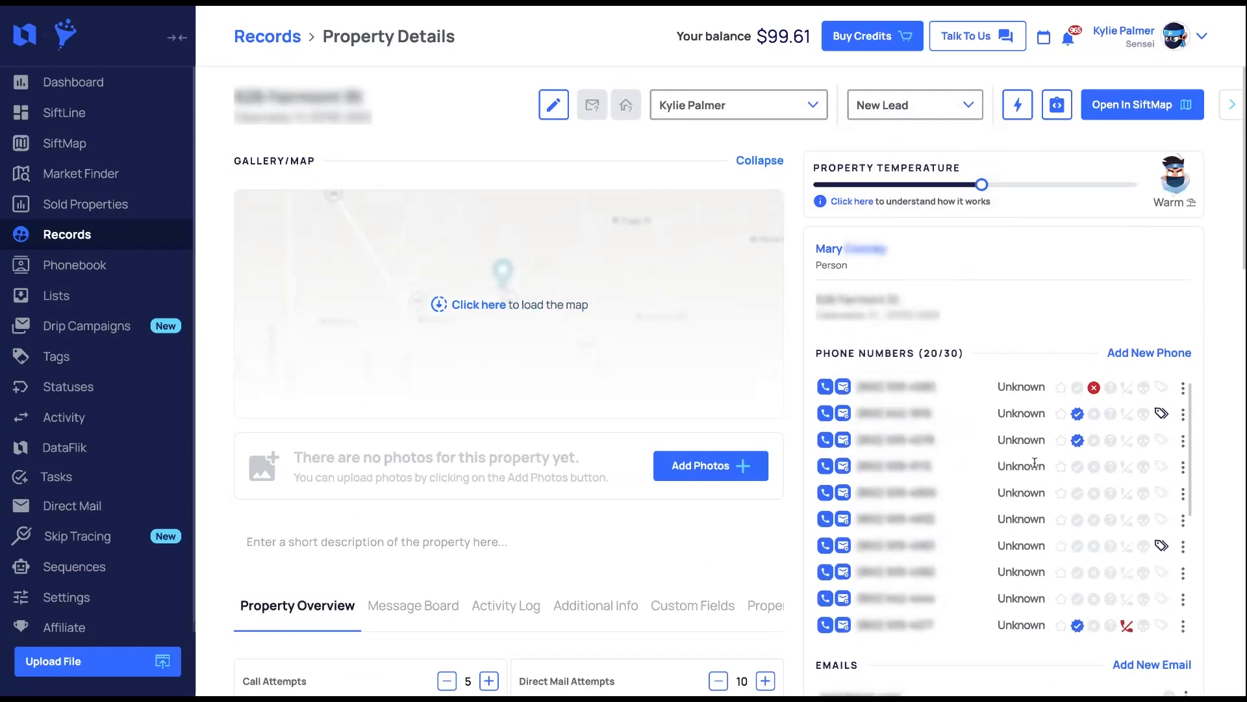
pyautogui.scroll(-2, 794, 419)
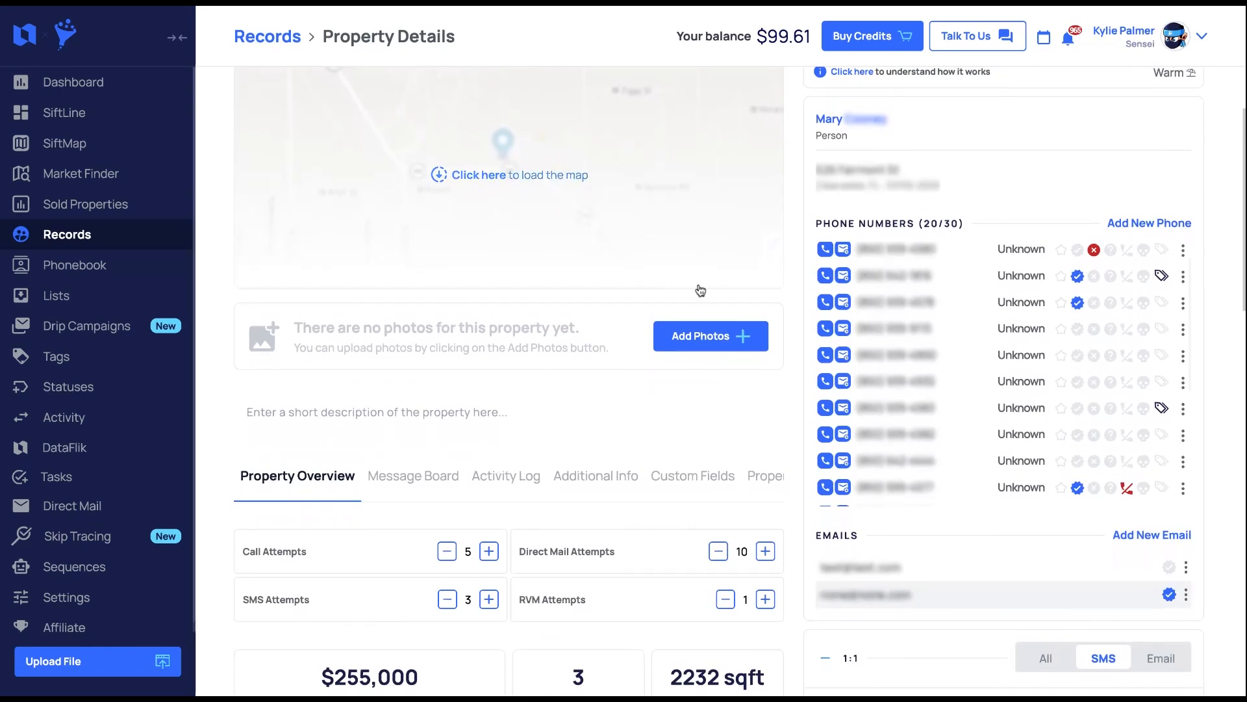
pyautogui.scroll(2, 698, 290)
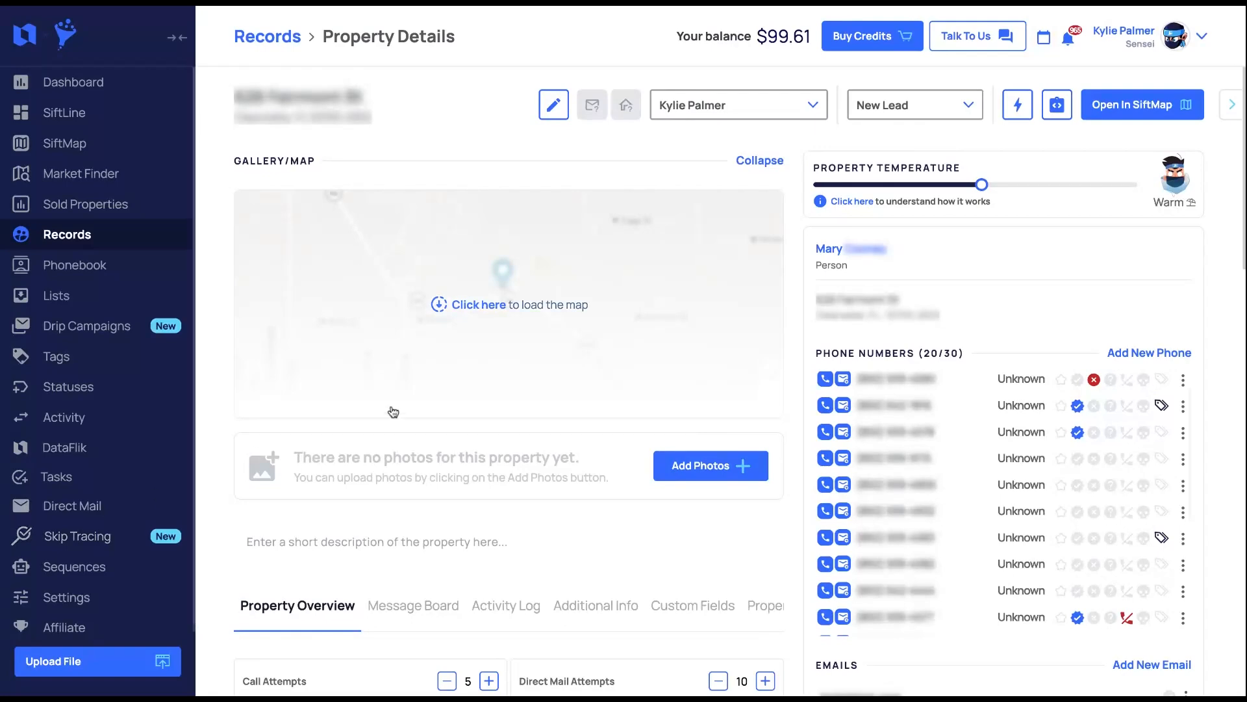
pyautogui.click(1204, 37)
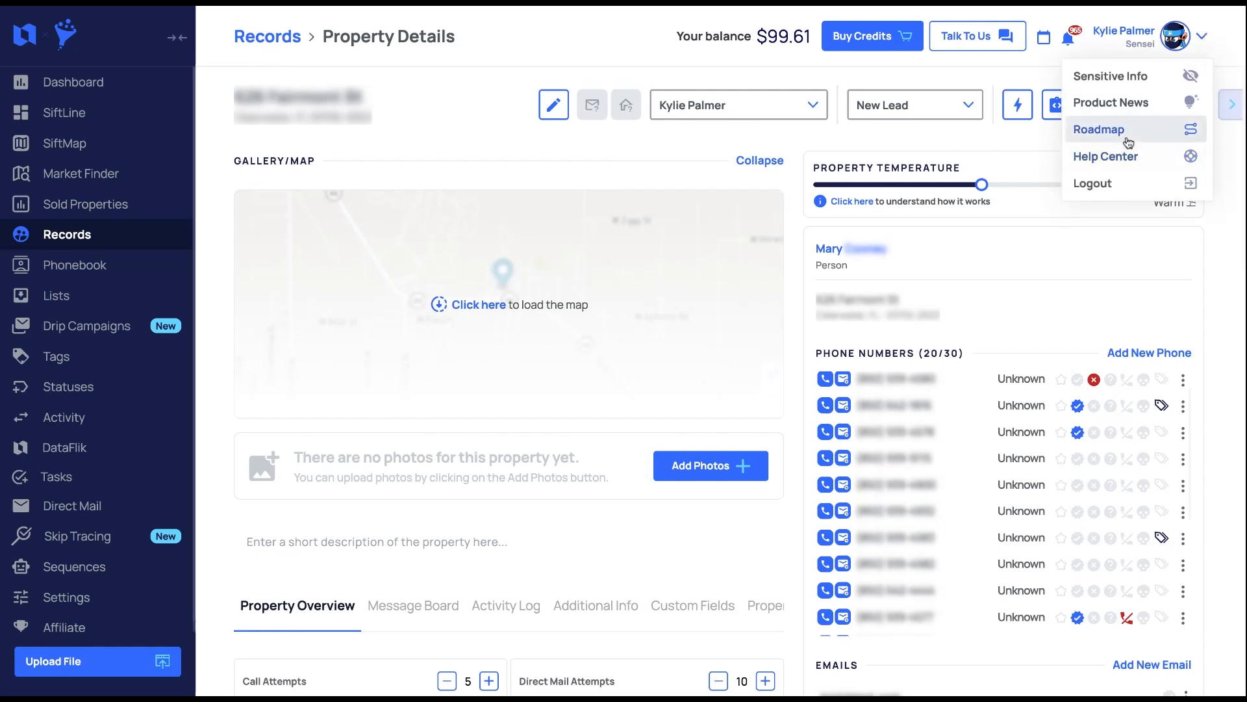
pyautogui.click(1031, 69)
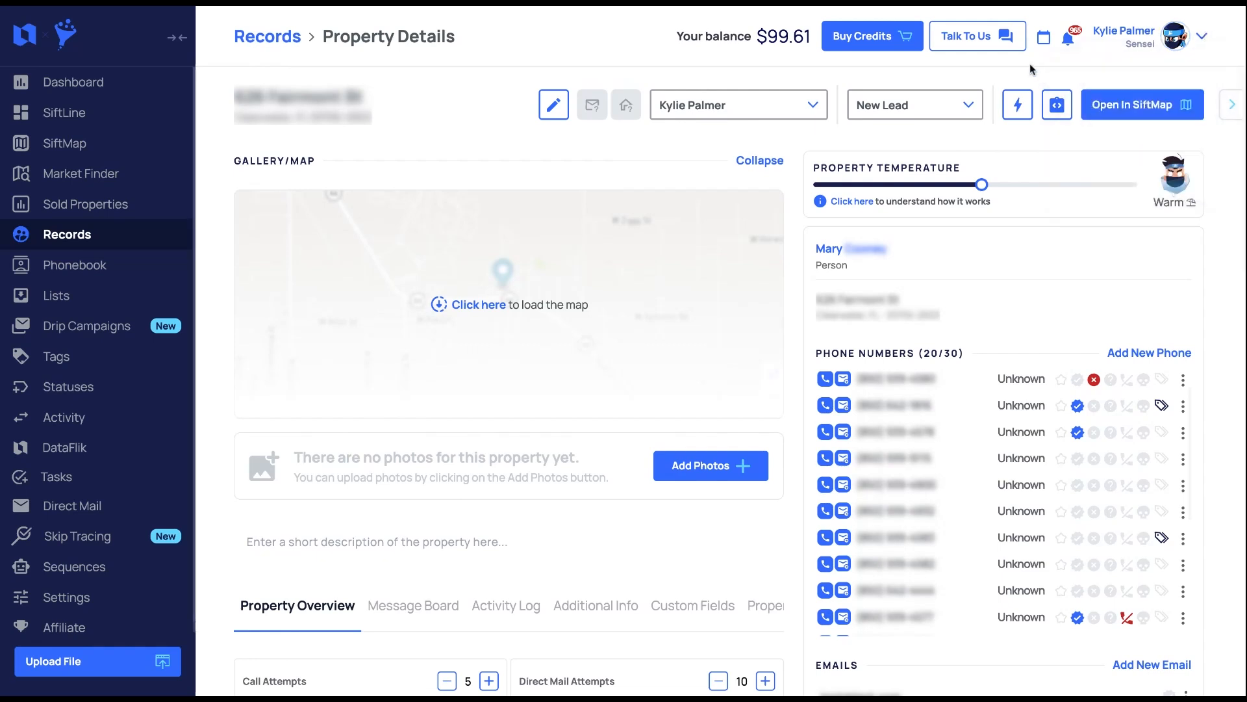